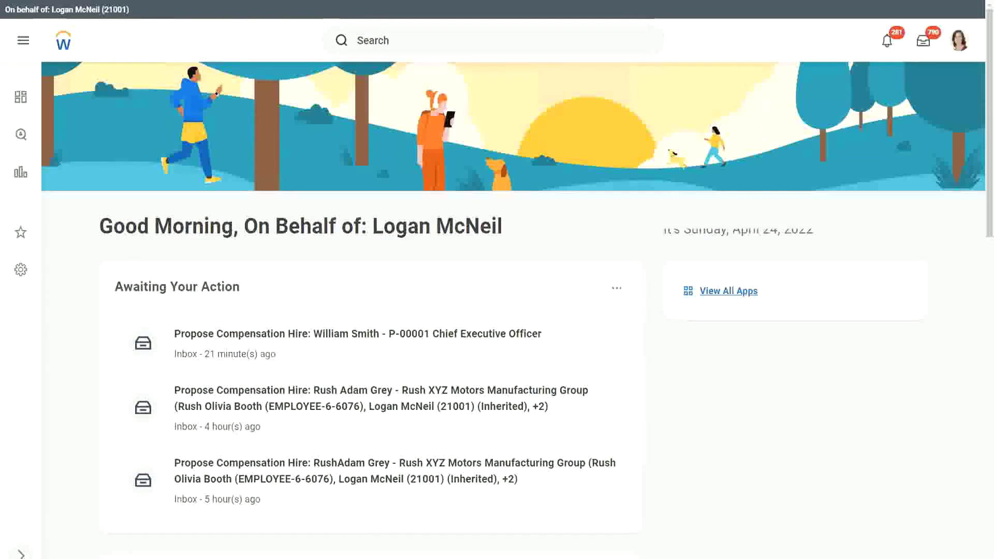
Paste 'Dependent Information : Dependent' and 'Employee Information : Worker' into a maximized blank note
{"action": "key", "text": "alt+Tab"}
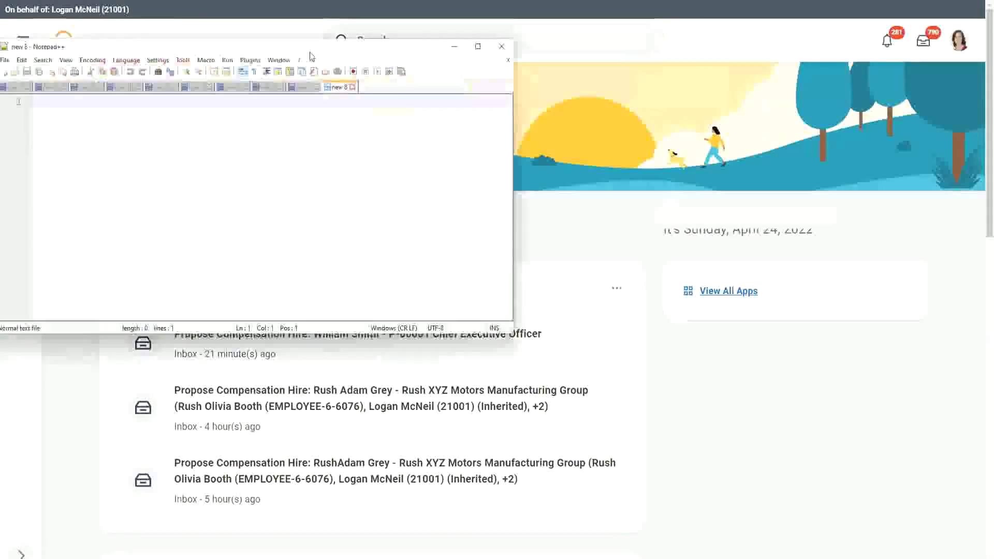
{"action": "key", "text": "Return"}
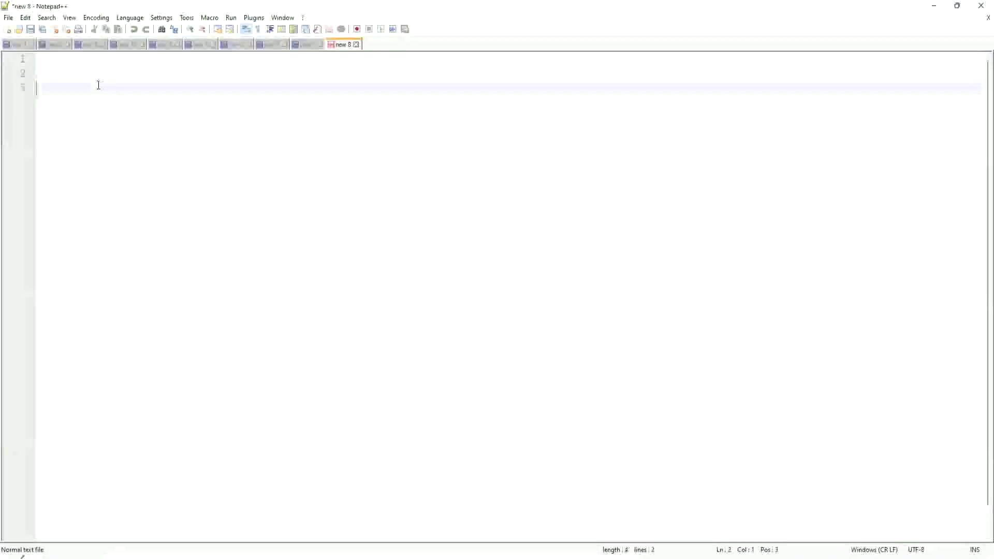
{"action": "key", "text": "Return"}
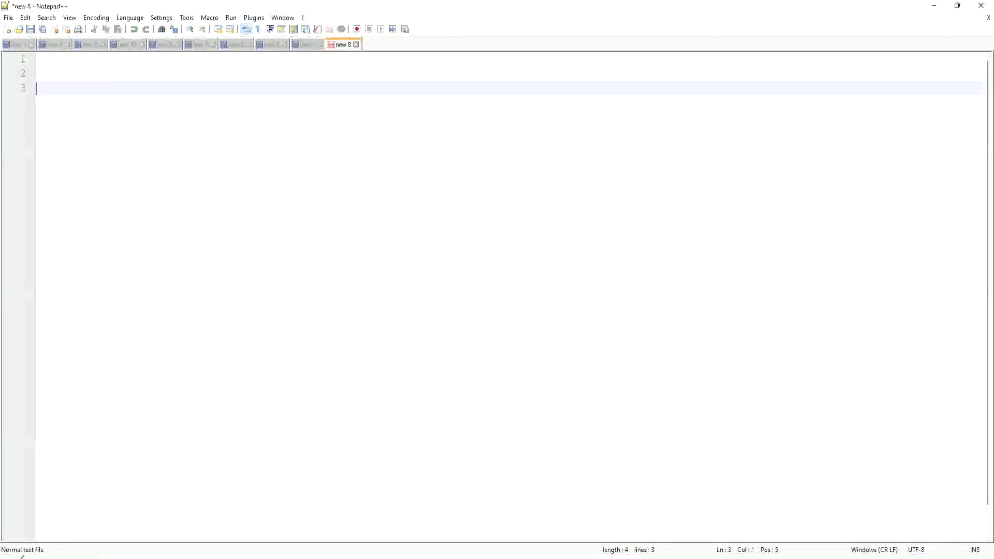
{"action": "left_click", "coordinate": [63, 75]}
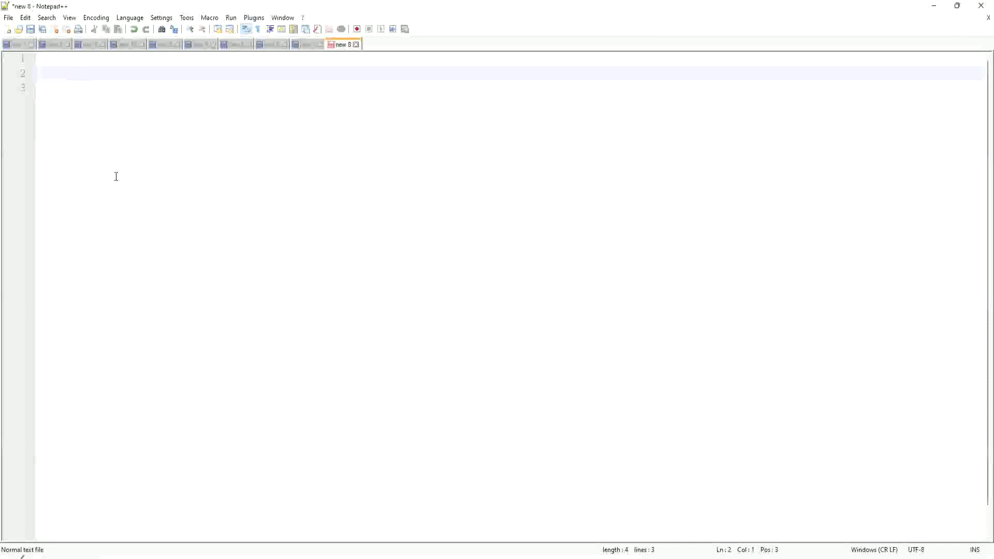
{"action": "key", "text": "ctrl+v"}
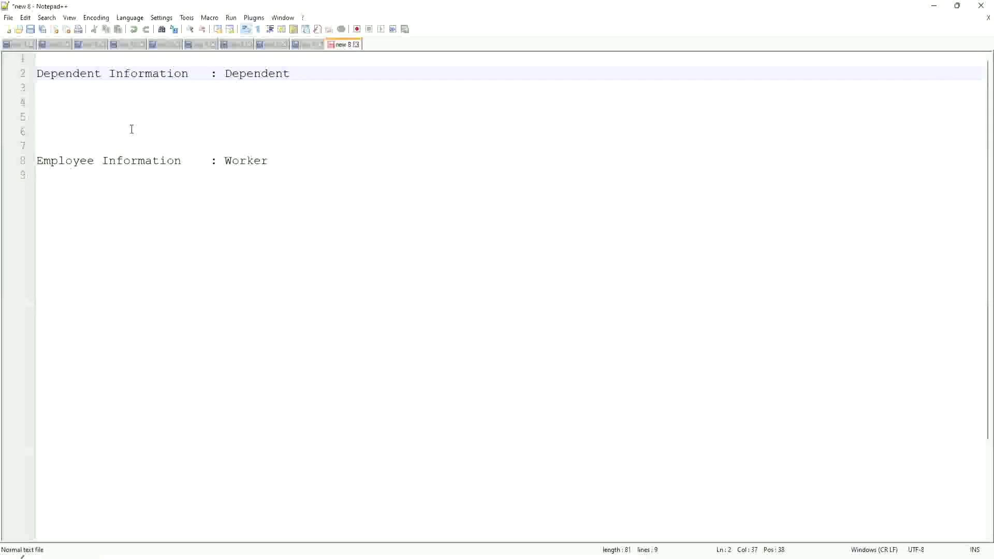
Point back and forth between Dependent on line 2 and Worker on line 8
{"action": "left_click", "coordinate": [297, 160]}
{"action": "left_click", "coordinate": [234, 172]}
{"action": "left_click", "coordinate": [243, 81]}
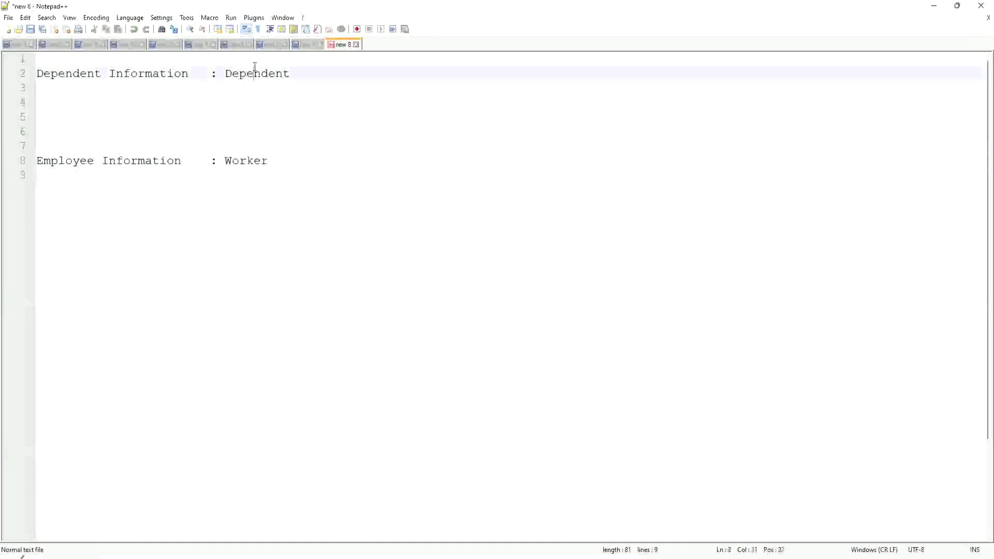
{"action": "left_click", "coordinate": [238, 159]}
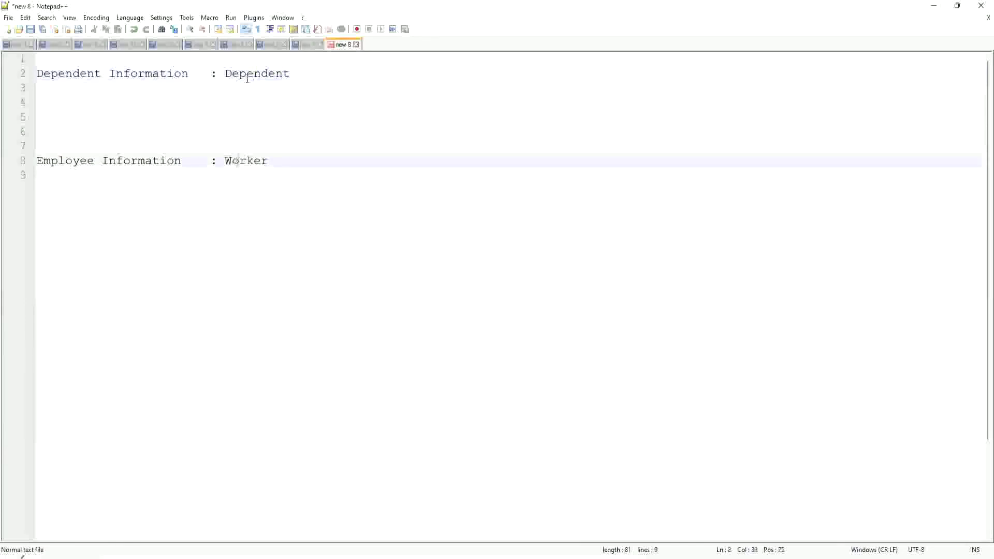
{"action": "left_click", "coordinate": [247, 76]}
{"action": "left_click", "coordinate": [246, 173]}
{"action": "left_click", "coordinate": [245, 75]}
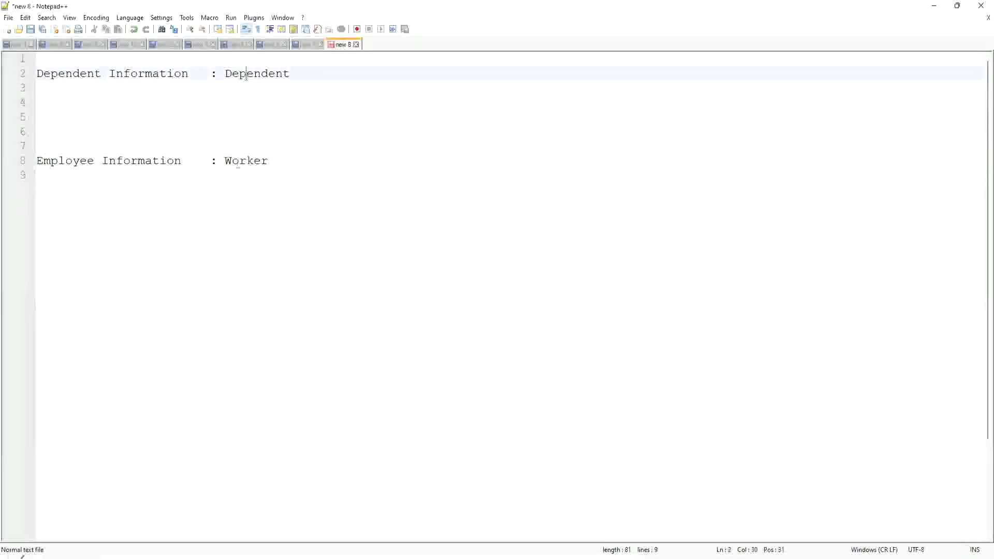
{"action": "left_click", "coordinate": [236, 168]}
{"action": "left_click", "coordinate": [246, 75]}
{"action": "left_click", "coordinate": [241, 161]}
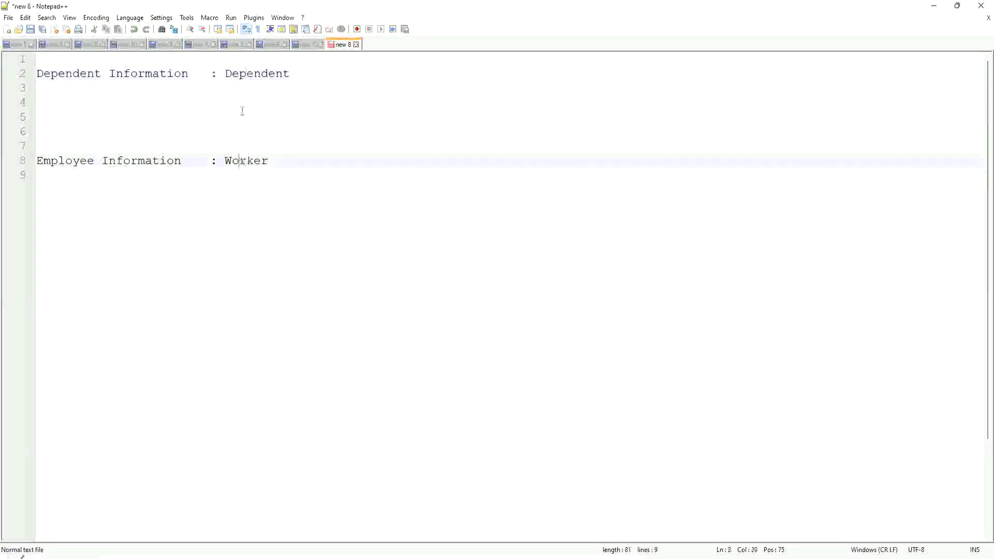
{"action": "left_click", "coordinate": [253, 74]}
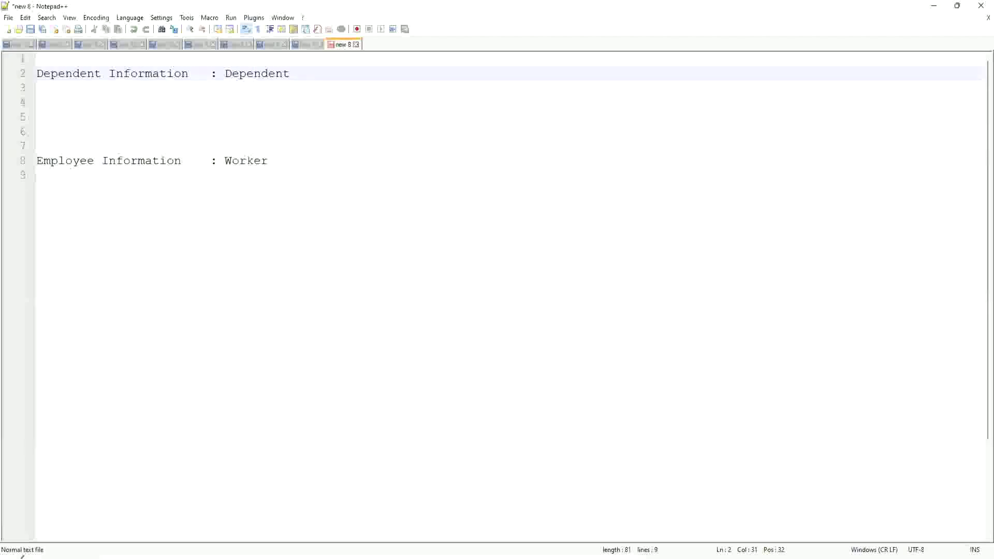
Draw an arrow from Dependent to Worker, labelled 'Worker:Dependent(s) = 1:many' on one line
{"action": "left_click_drag", "start_coordinate": [241, 88], "coordinate": [242, 155]}
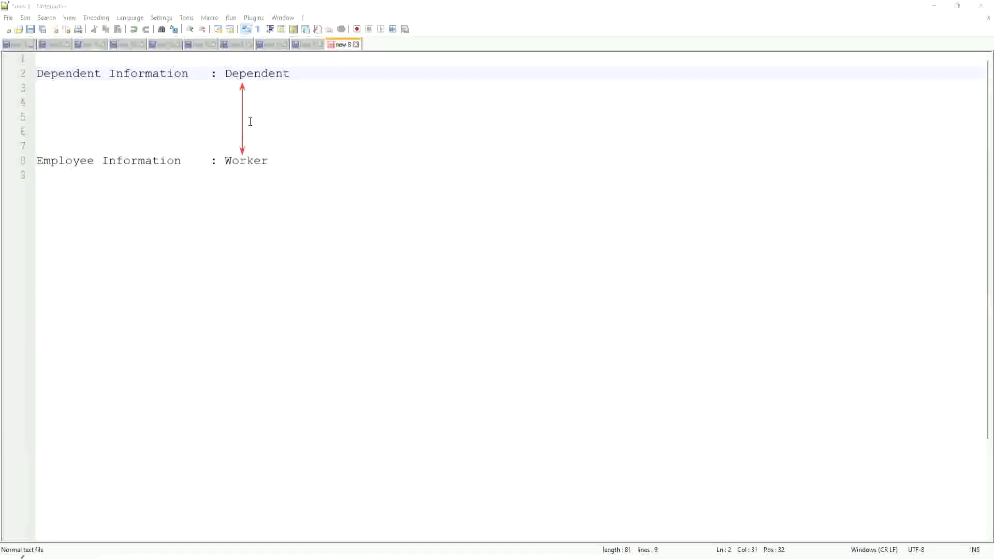
{"action": "type", "text": "Wor"}
{"action": "type", "text": "ker"}
{"action": "key", "text": "BackSpace"}
{"action": "type", "text": ": D"}
{"action": "key", "text": "BackSpace"}
{"action": "key", "text": "BackSpace"}
{"action": "key", "text": "BackSpace"}
{"action": "type", "text": ":D"}
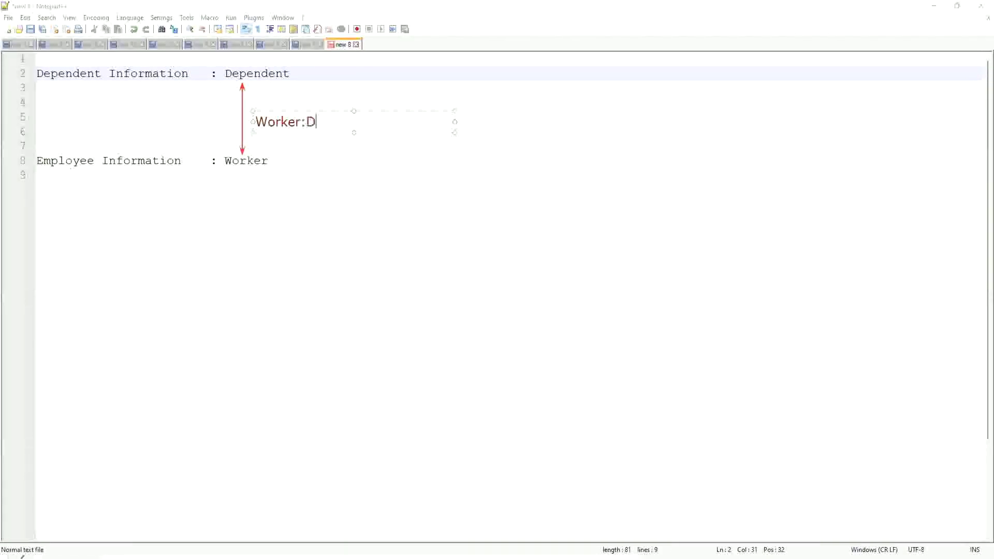
{"action": "type", "text": "ependent(s"}
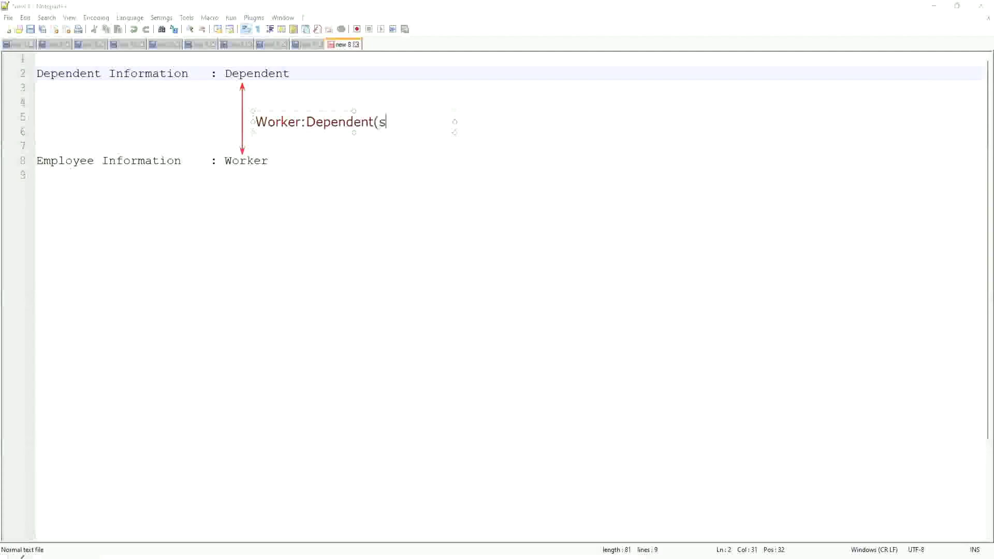
{"action": "type", "text": ") = "}
{"action": "type", "text": "1:ma"}
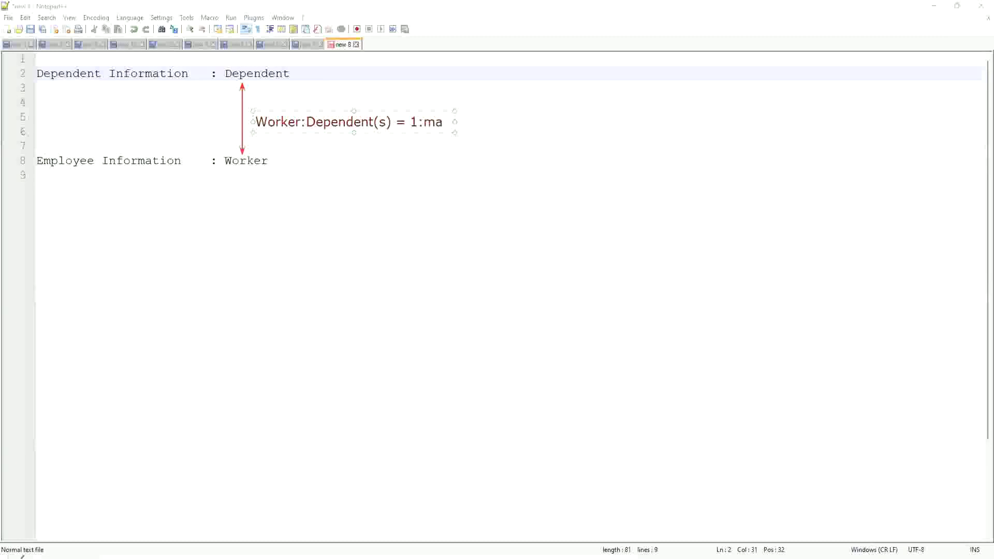
{"action": "type", "text": "ny"}
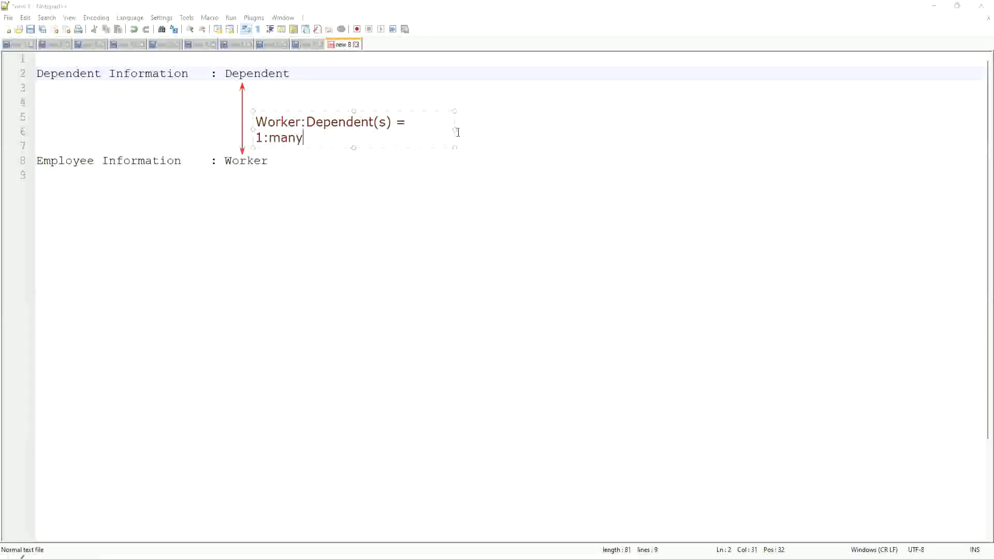
{"action": "left_click_drag", "start_coordinate": [455, 129], "coordinate": [536, 126]}
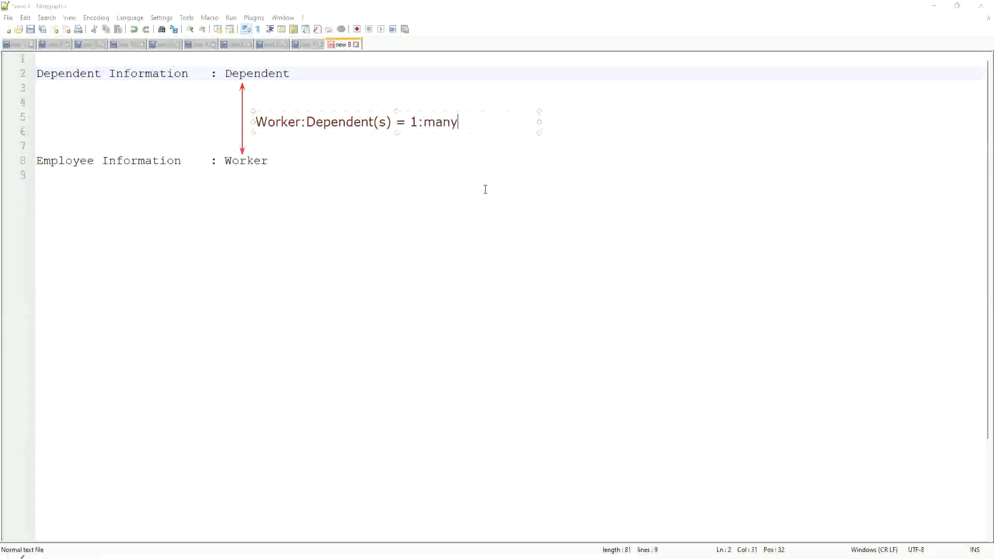
{"action": "left_click", "coordinate": [338, 184]}
{"action": "double_click", "coordinate": [233, 73]}
{"action": "left_click", "coordinate": [295, 73]}
{"action": "double_click", "coordinate": [288, 73]}
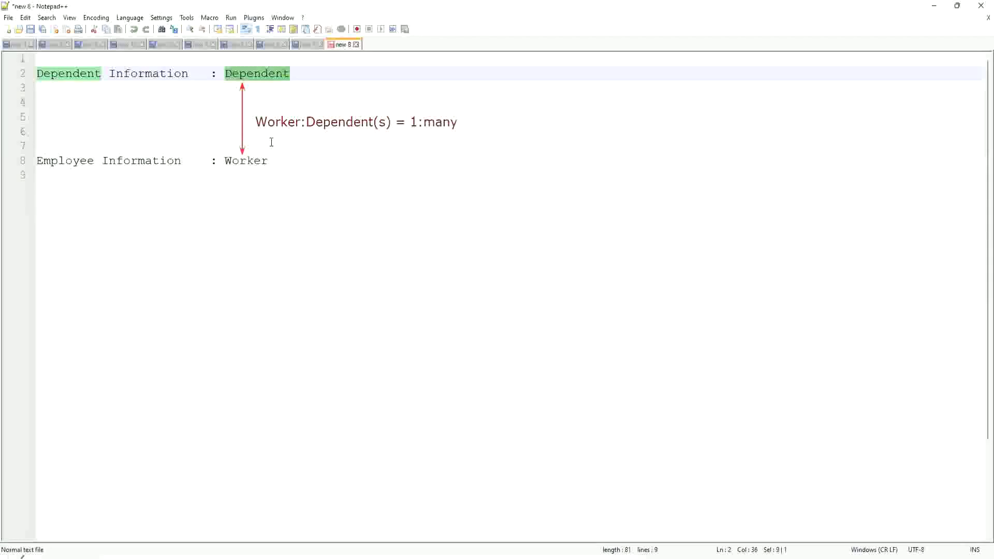
{"action": "left_click", "coordinate": [247, 73]}
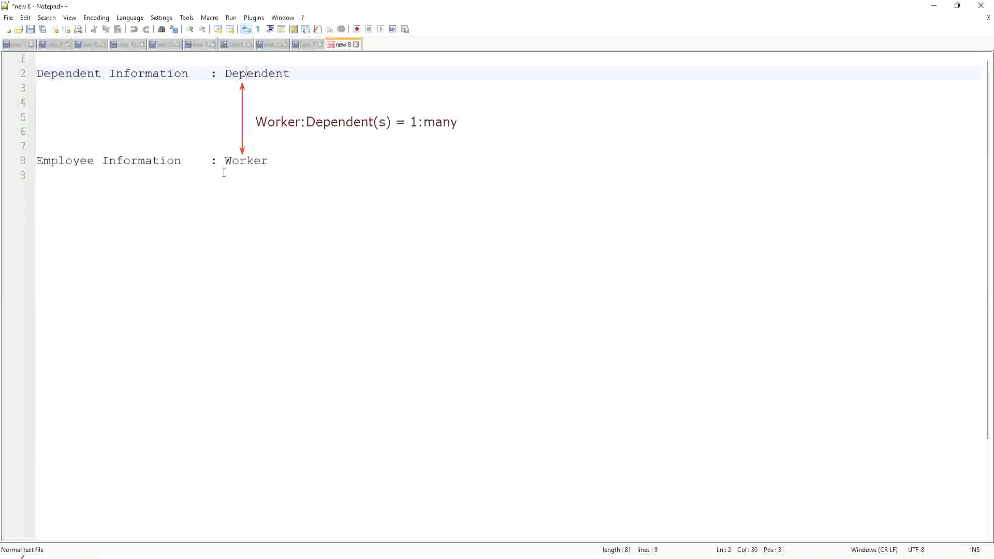
{"action": "left_click", "coordinate": [290, 73]}
{"action": "left_click", "coordinate": [296, 174]}
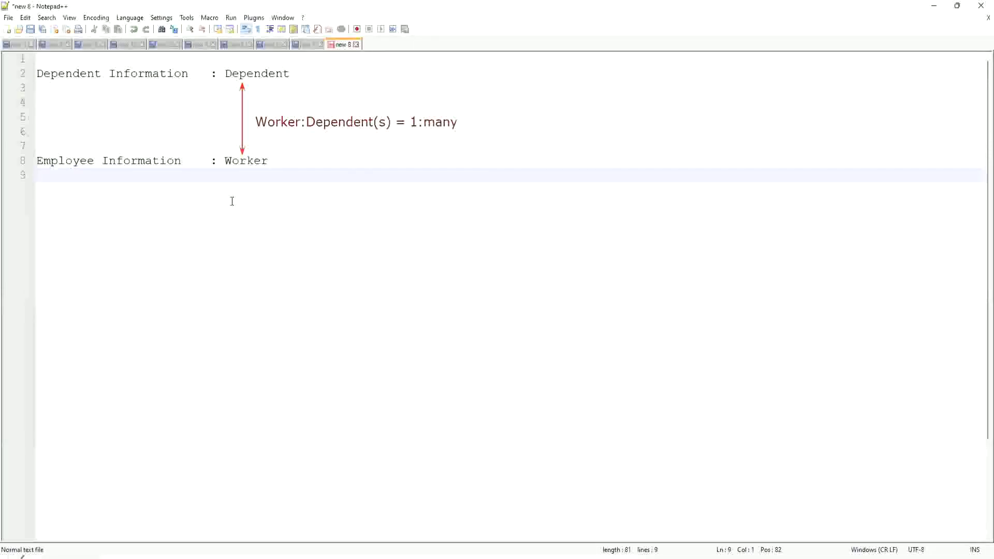
{"action": "type", "text": "\\"}
Make line 11 read 'Age of the Eldest Dependent of a Worker', with blank lines below
{"action": "key", "text": "BackSpace"}
{"action": "key", "text": "Return"}
{"action": "key", "text": "Return"}
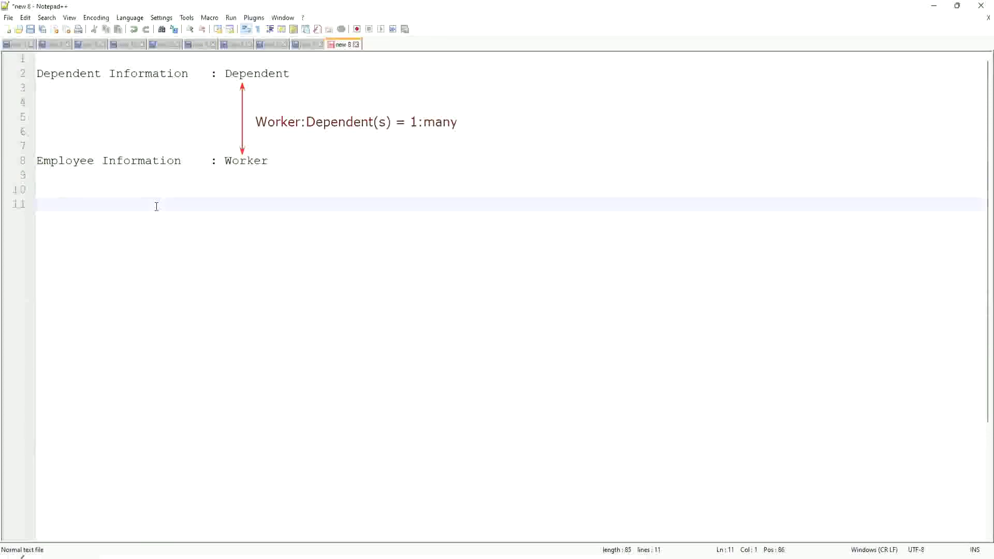
{"action": "type", "text": "Age of the Eldest Depende"}
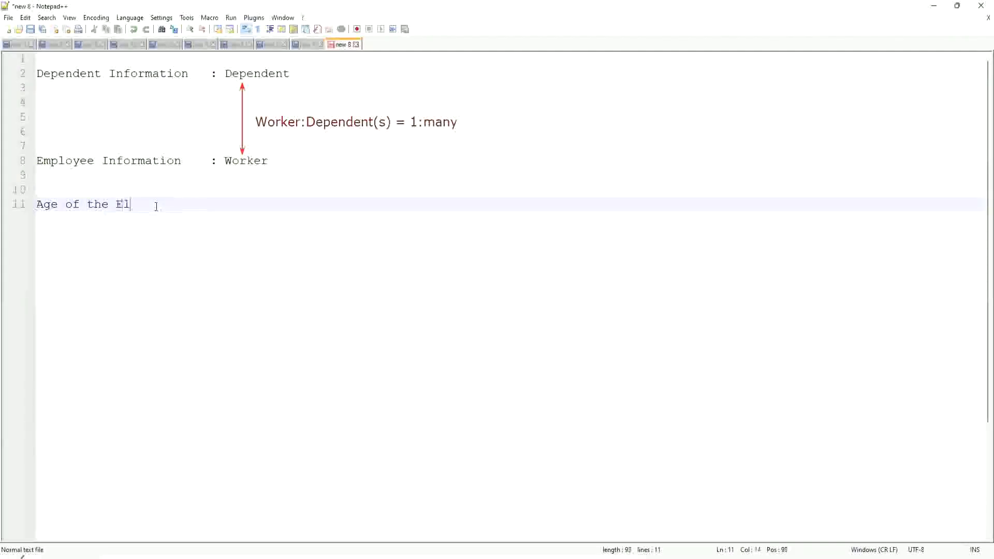
{"action": "type", "text": "nt "}
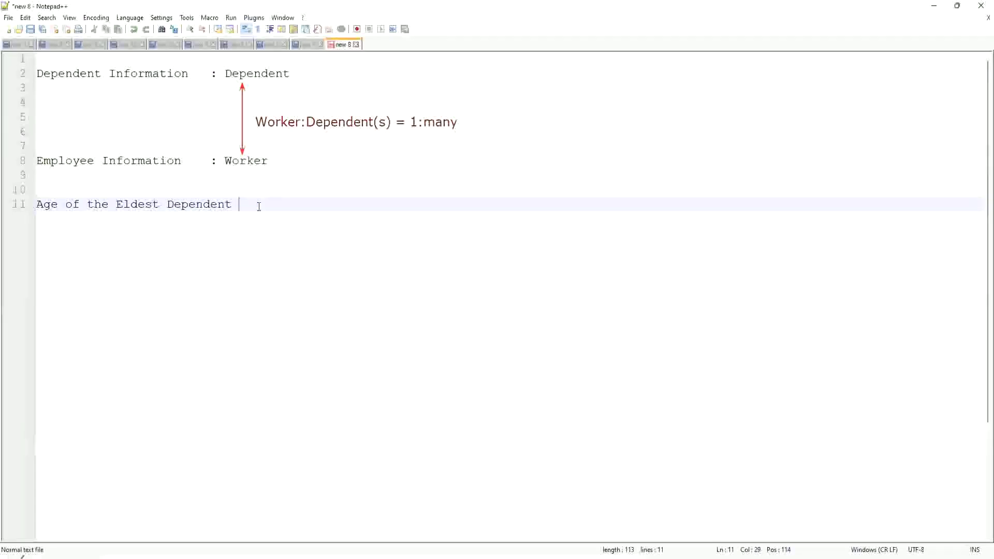
{"action": "type", "text": "o"}
{"action": "type", "text": "f a Worker"}
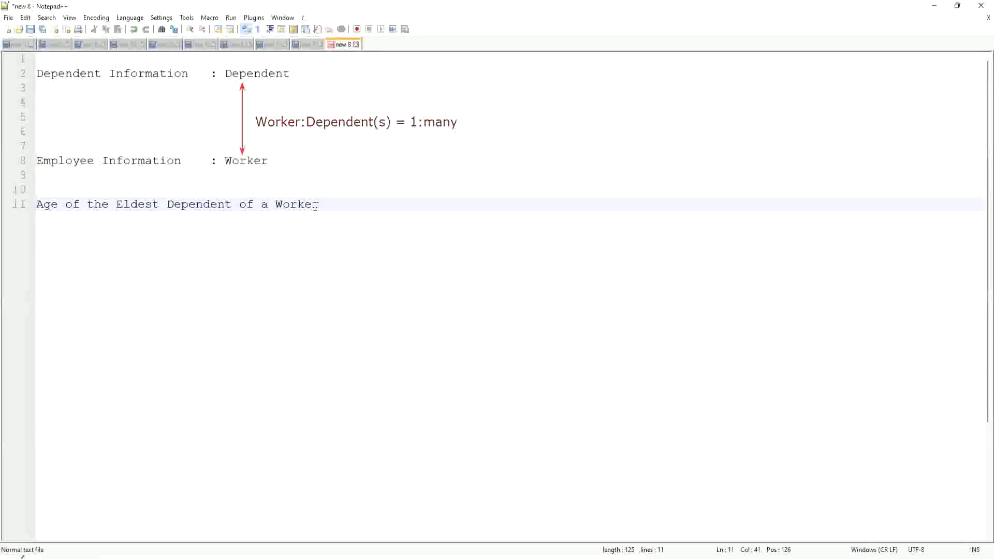
{"action": "key", "text": "Left"}
{"action": "key", "text": "Left"}
{"action": "key", "text": "Left"}
{"action": "key", "text": "End"}
{"action": "key", "text": "Return"}
{"action": "key", "text": "Return"}
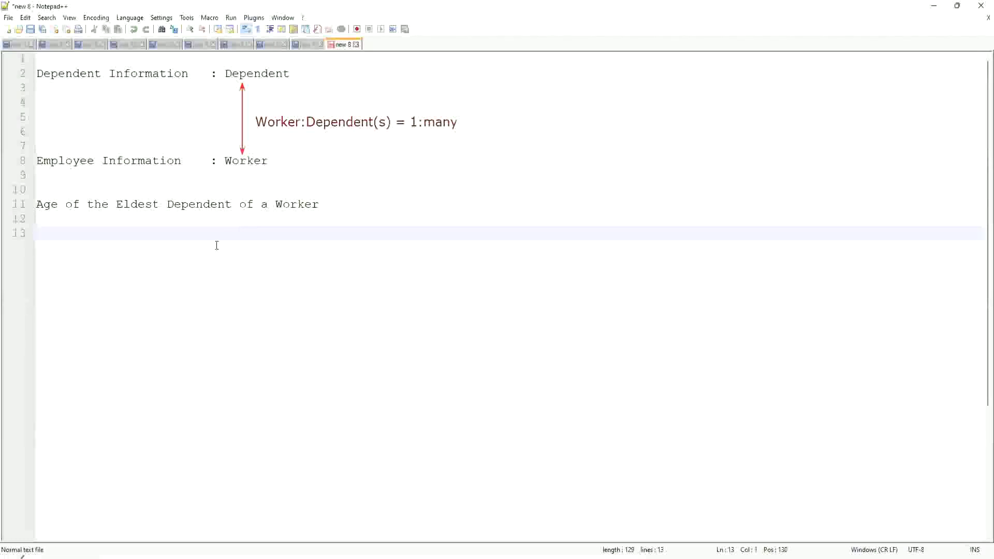
{"action": "left_click", "coordinate": [90, 220]}
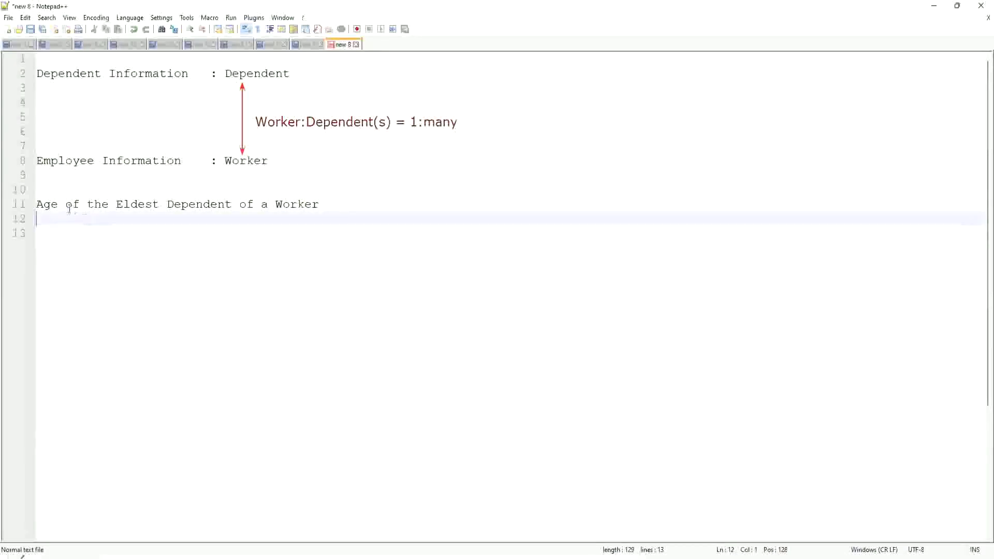
{"action": "left_click", "coordinate": [42, 205]}
{"action": "left_click_drag", "start_coordinate": [37, 204], "coordinate": [326, 204]}
{"action": "left_click", "coordinate": [326, 204]}
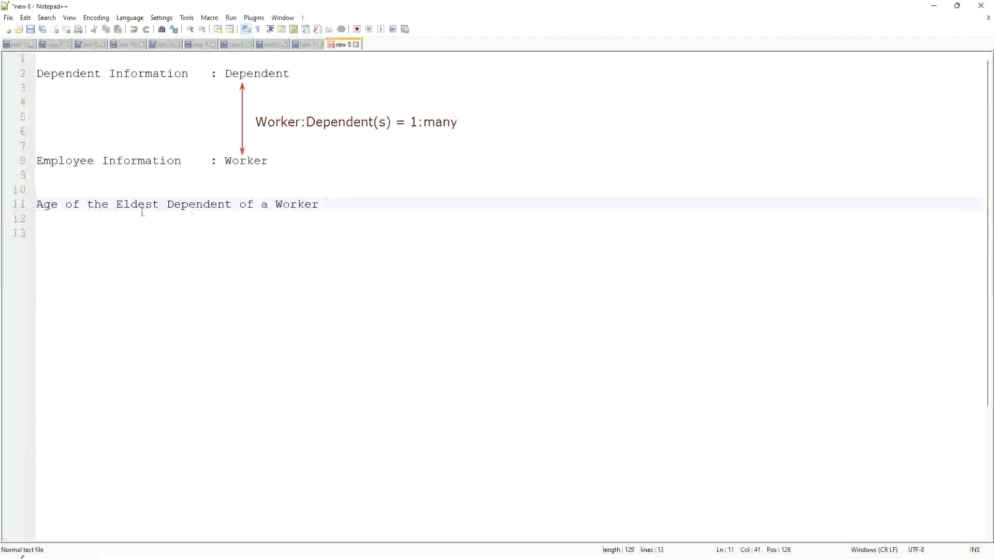
{"action": "left_click_drag", "start_coordinate": [116, 204], "coordinate": [320, 204]}
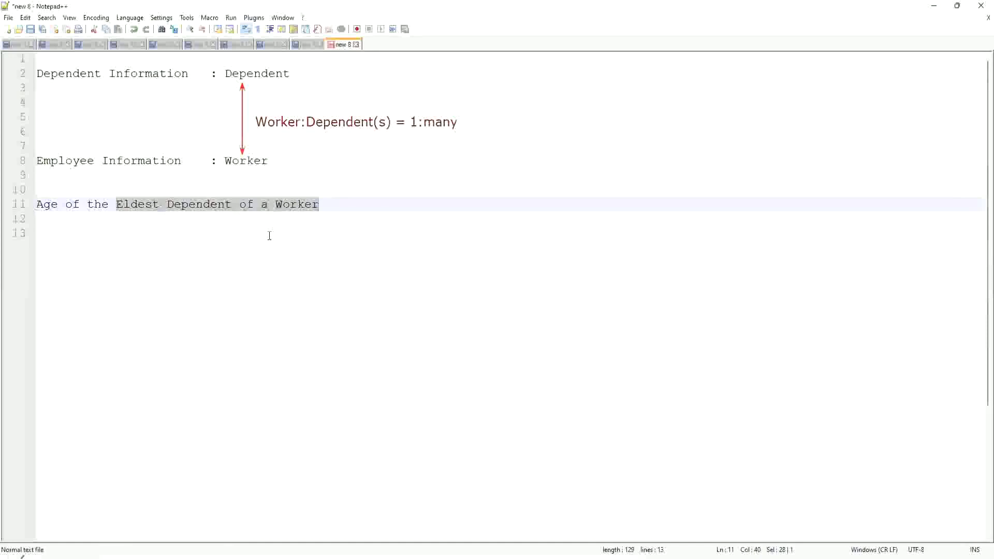
{"action": "left_click", "coordinate": [206, 210]}
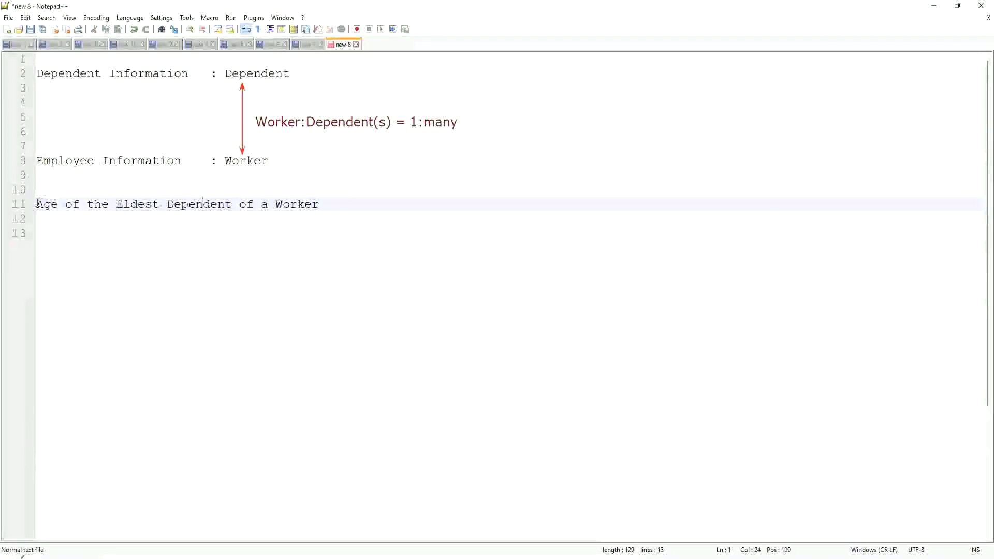
{"action": "left_click", "coordinate": [38, 204]}
{"action": "left_click_drag", "start_coordinate": [36, 204], "coordinate": [231, 204]}
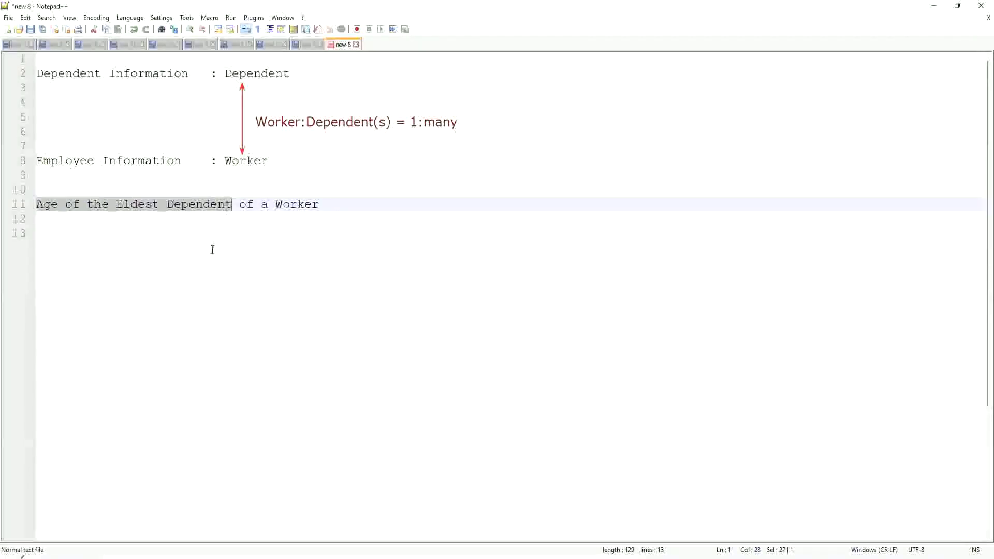
{"action": "left_click", "coordinate": [177, 232]}
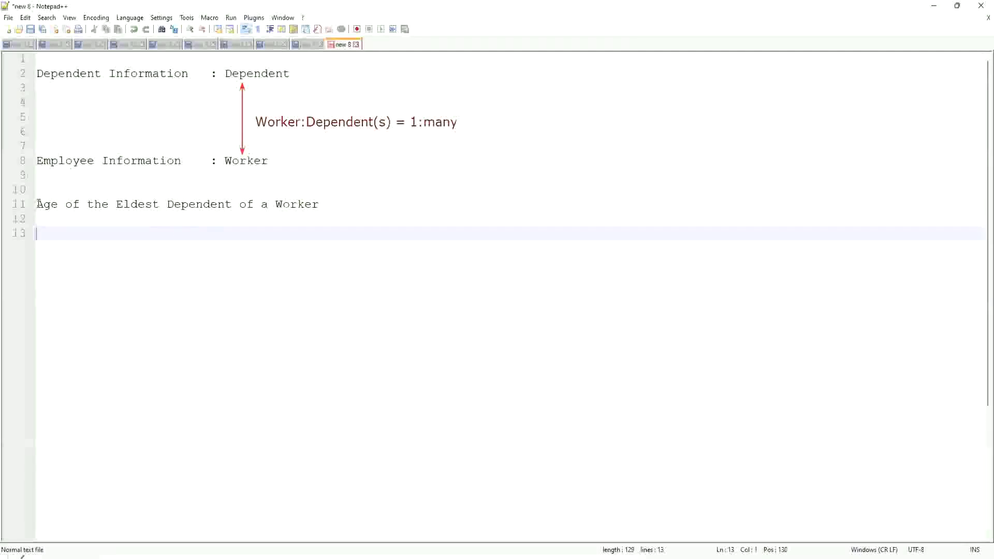
{"action": "left_click_drag", "start_coordinate": [37, 203], "coordinate": [239, 204]}
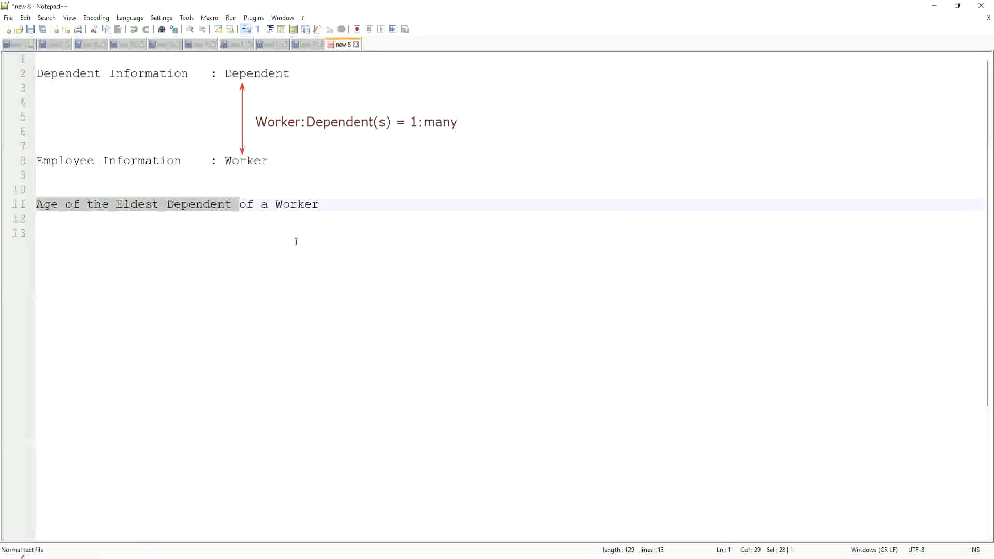
{"action": "left_click", "coordinate": [332, 205]}
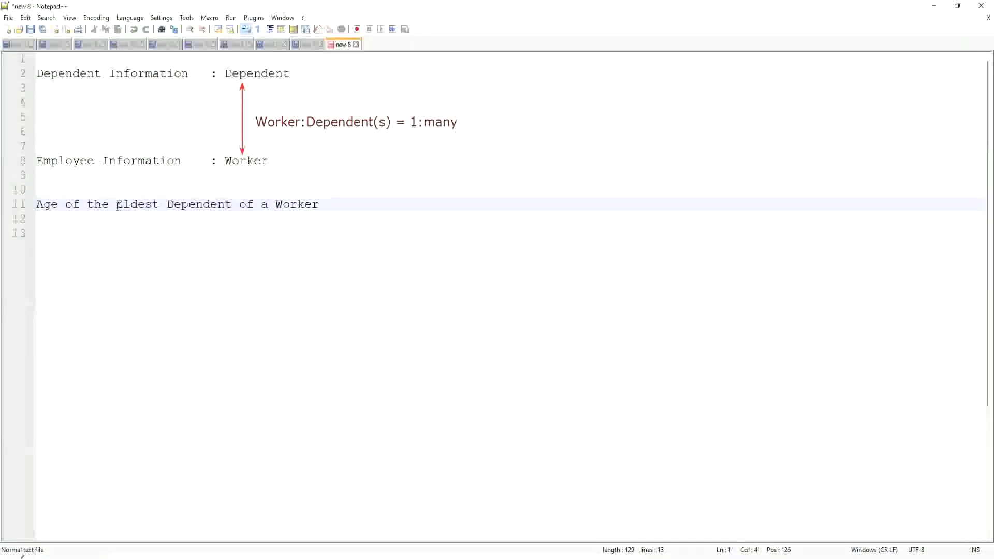
{"action": "double_click", "coordinate": [136, 203]}
{"action": "left_click_drag", "start_coordinate": [136, 204], "coordinate": [323, 205]}
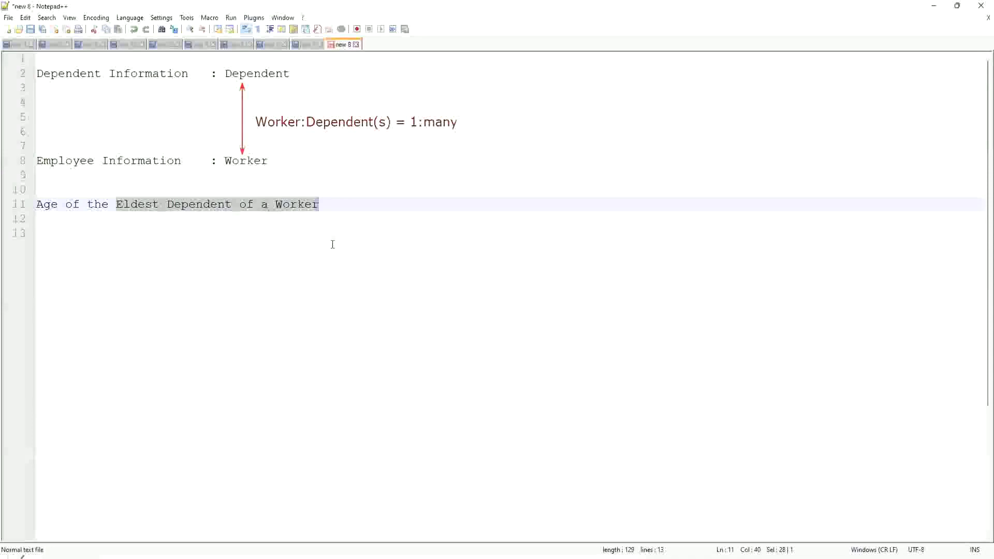
{"action": "left_click", "coordinate": [337, 205]}
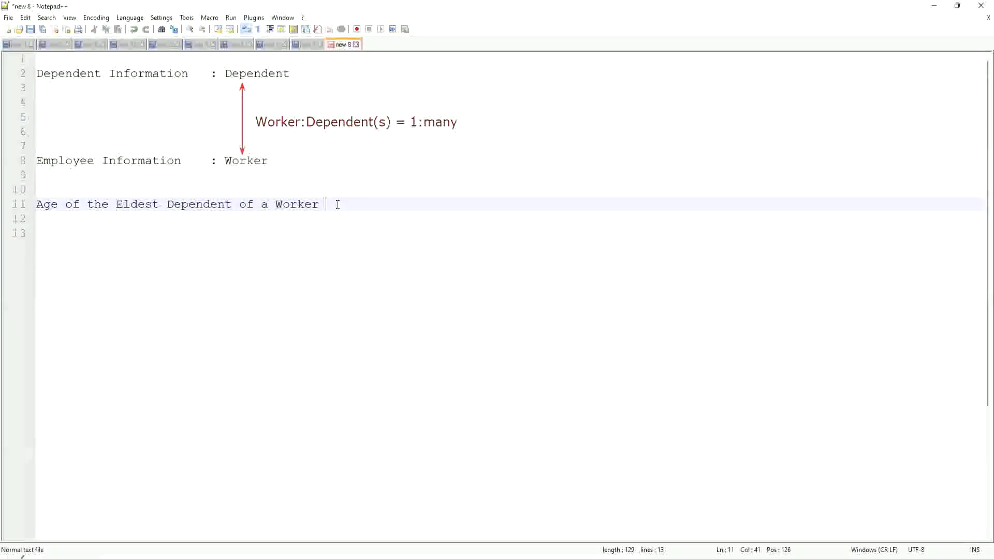
Write 'How to find the Eldest Dependent ??' and 'Basis of the Age of the Dependent' on separate lines
{"action": "key", "text": "Return"}
{"action": "key", "text": "Return"}
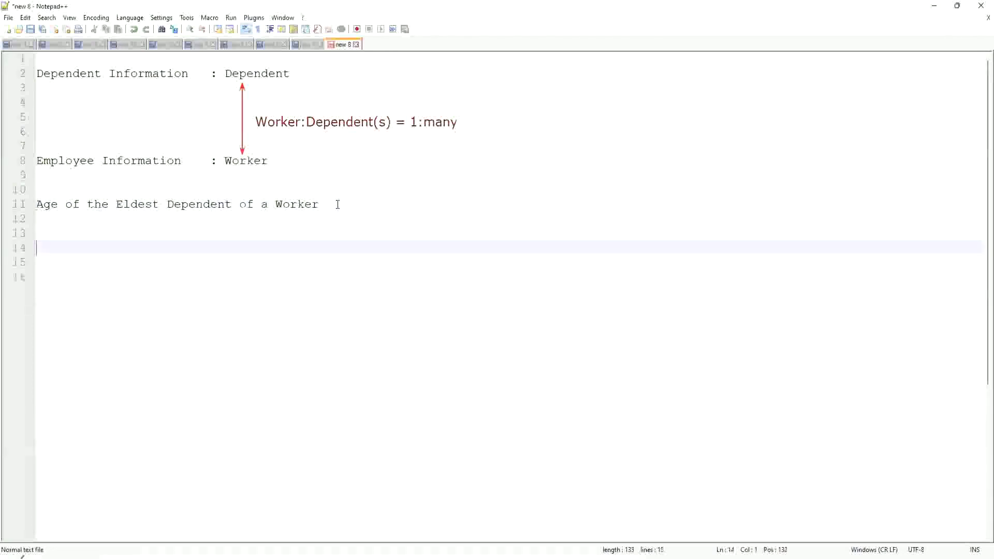
{"action": "key", "text": "Return"}
{"action": "key", "text": "Up"}
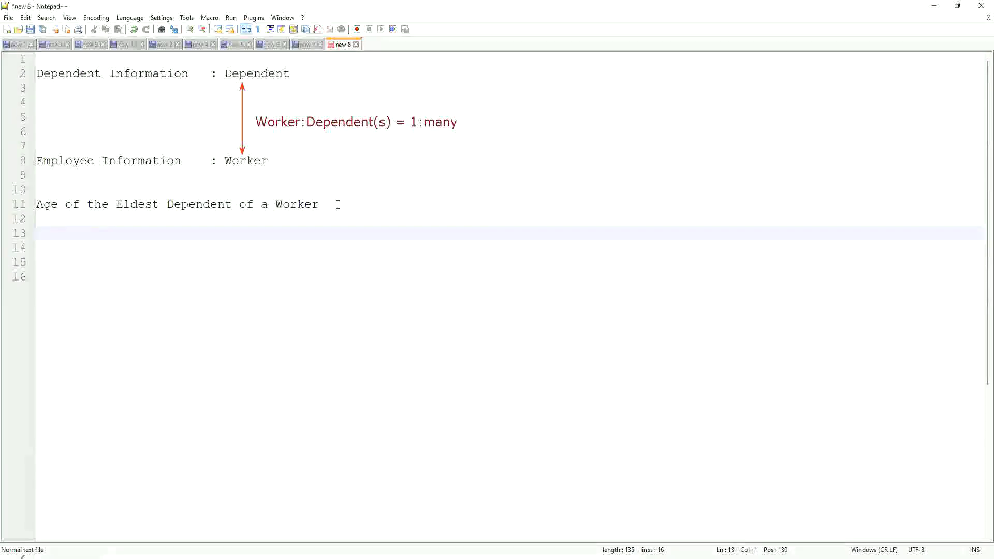
{"action": "type", "text": "How to"}
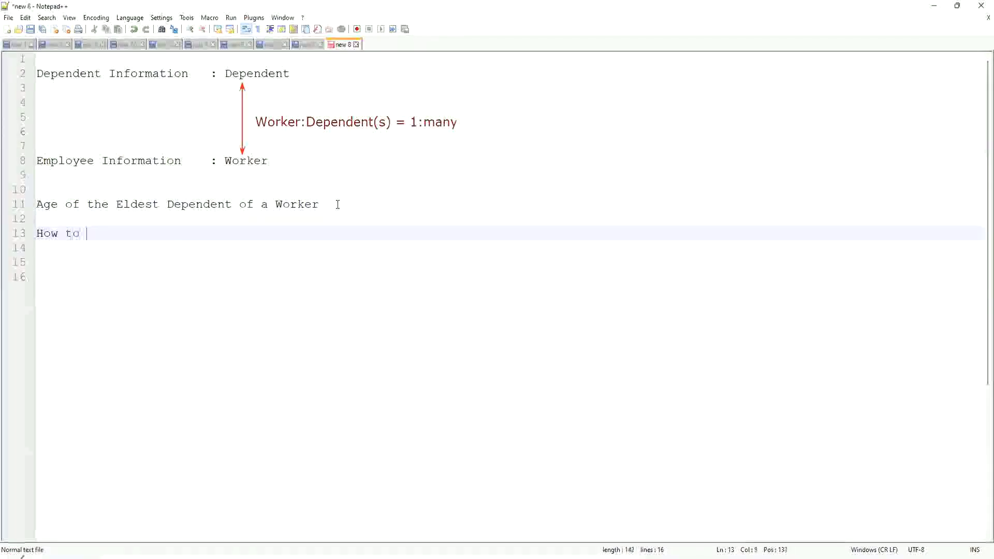
{"action": "key", "text": "BackSpace"}
{"action": "key", "text": "BackSpace"}
{"action": "key", "text": "BackSpace"}
{"action": "key", "text": "BackSpace"}
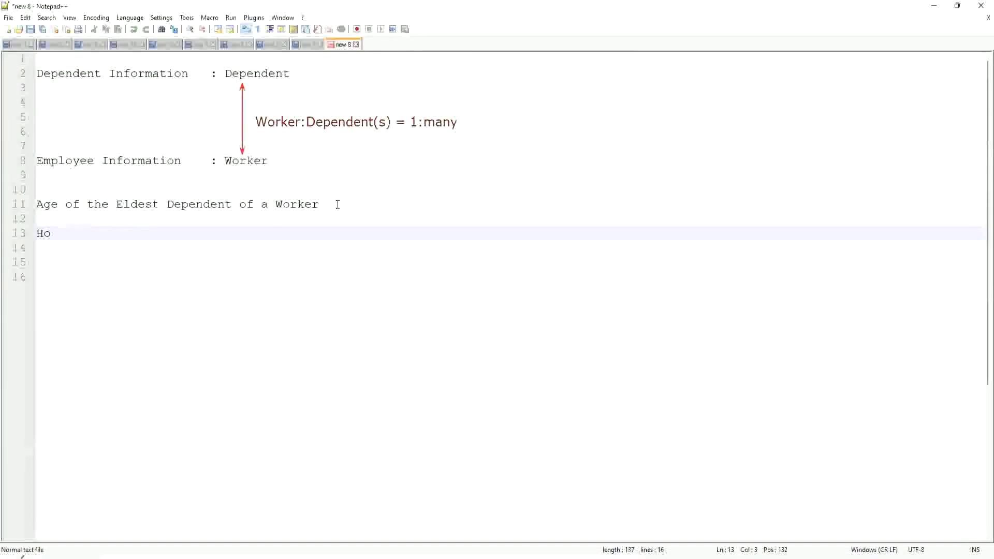
{"action": "type", "text": "w to find"}
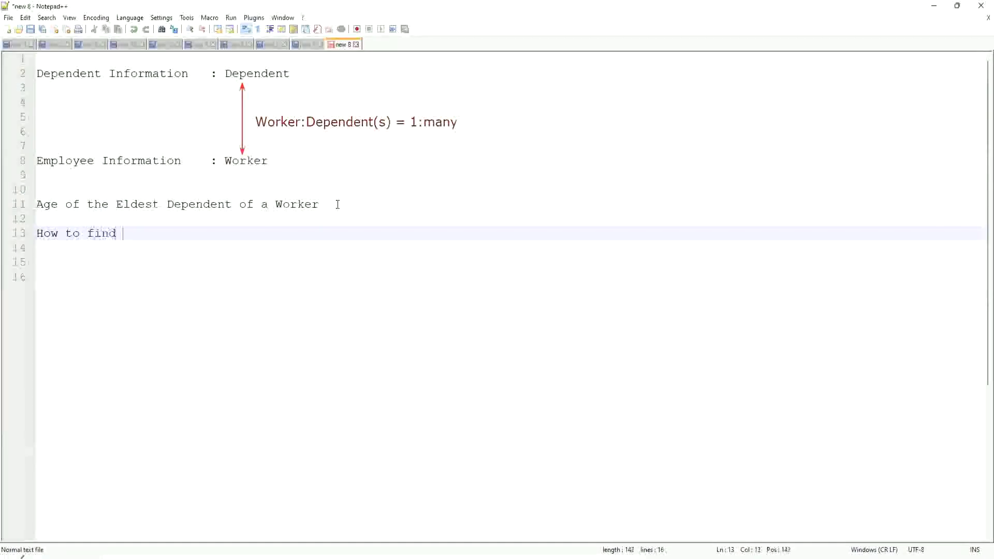
{"action": "type", "text": " the Elde"}
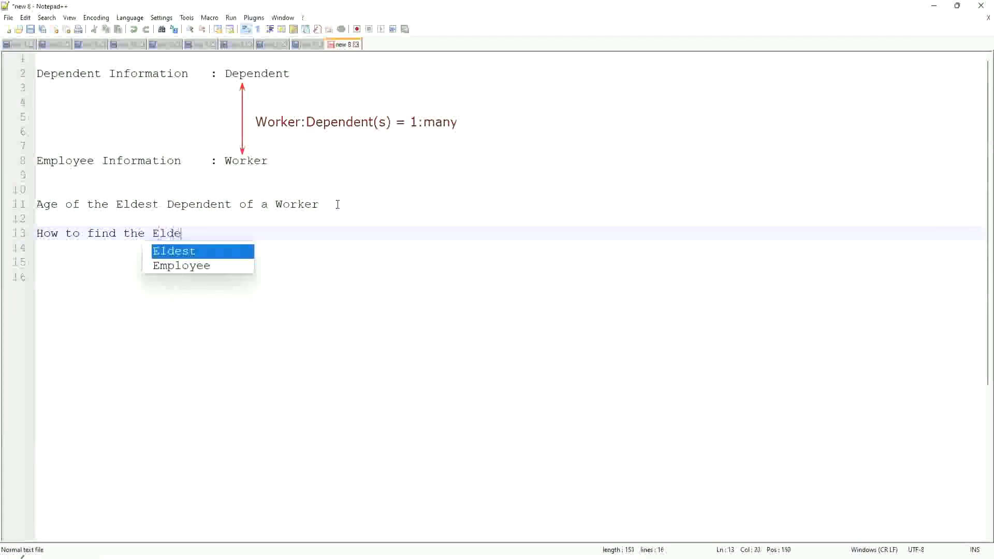
{"action": "type", "text": "st Dependent "}
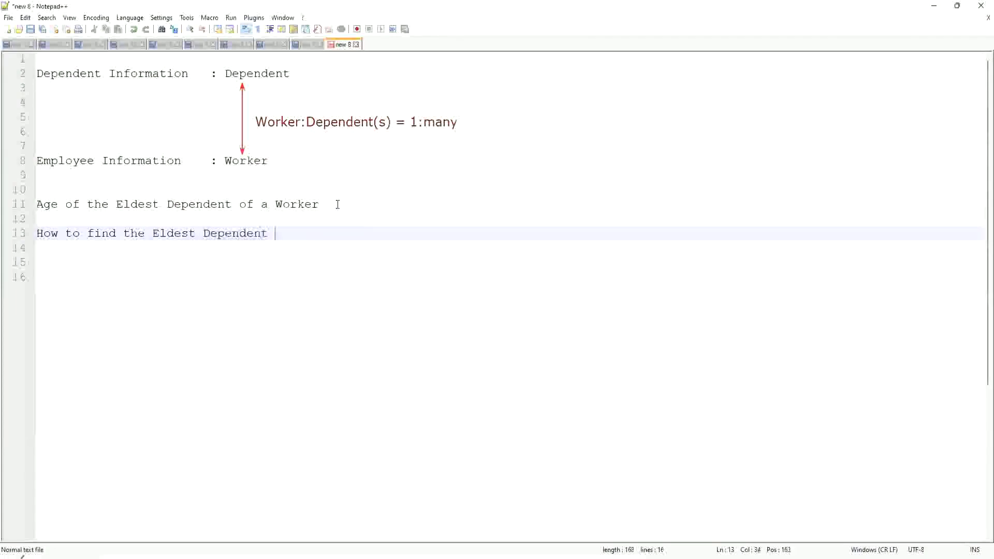
{"action": "type", "text": "??"}
{"action": "key", "text": "Return"}
{"action": "key", "text": "Return"}
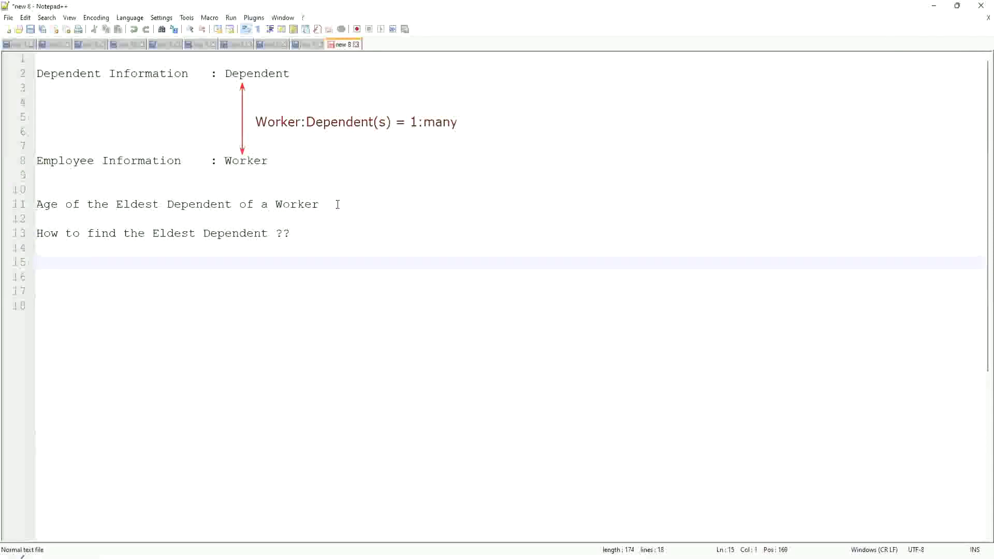
{"action": "type", "text": "Basis"}
{"action": "type", "text": " of the Age of th"}
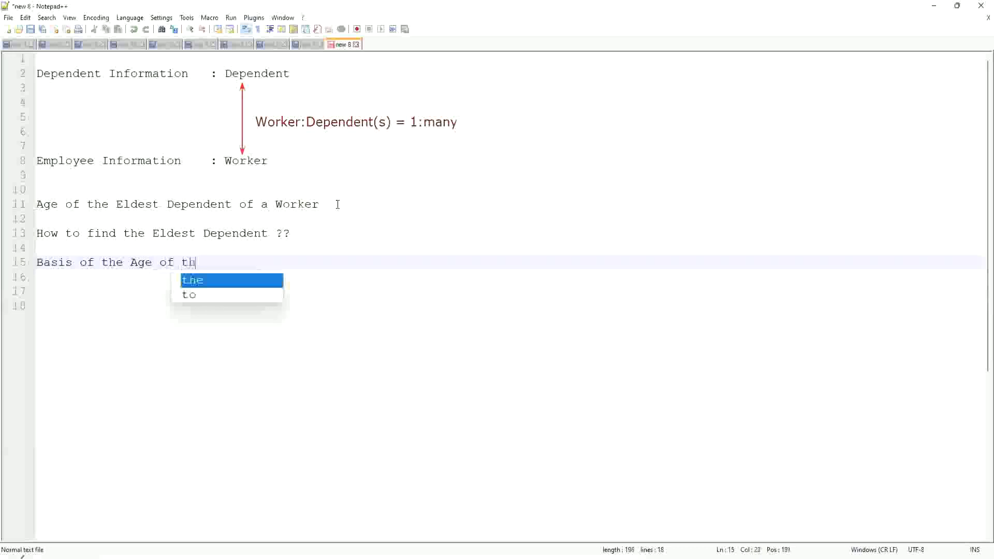
{"action": "type", "text": "e Dependent"}
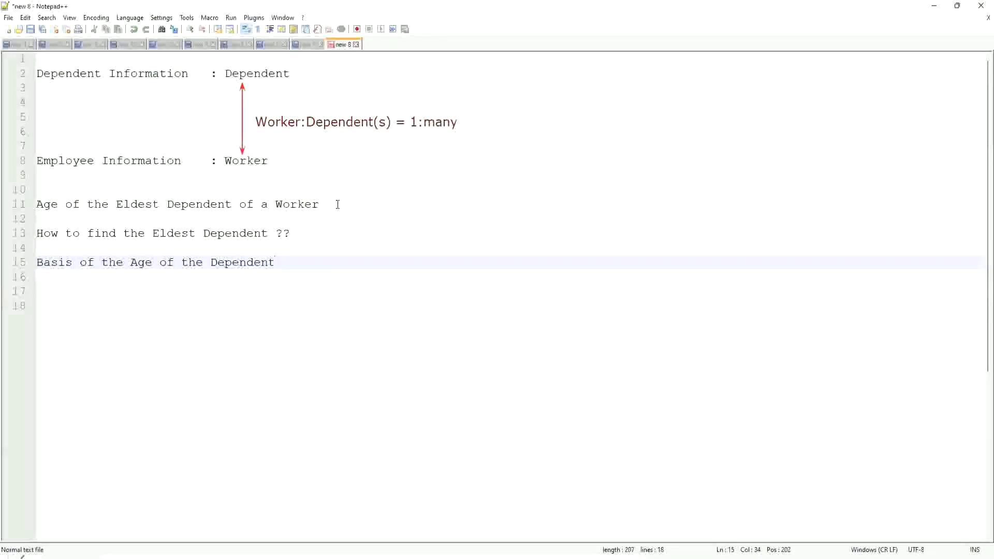
{"action": "key", "text": "Return"}
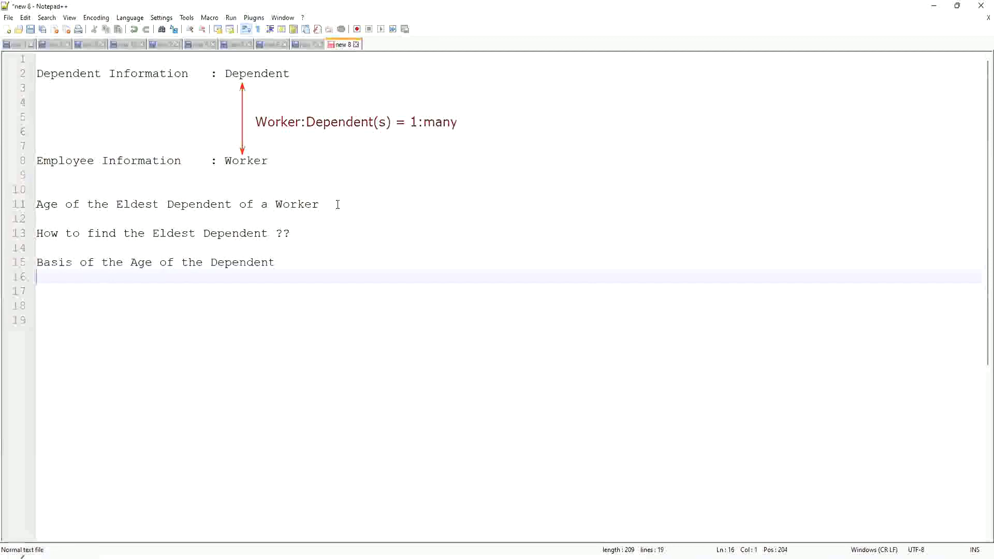
{"action": "type", "text": "10"}
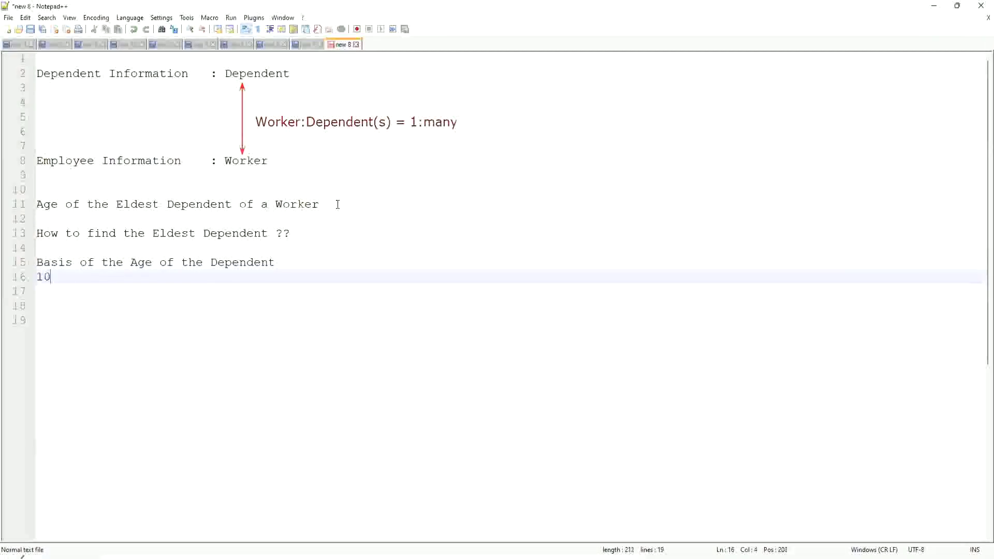
{"action": "type", "text": ", 15"}
{"action": "type", "text": ", "}
{"action": "type", "text": "42"}
Add 42 to line 16 and swap the first two ages so it reads '15, 10, 42'
{"action": "key", "text": "Left"}
{"action": "key", "text": "Left"}
{"action": "key", "text": "Left"}
{"action": "key", "text": "Left"}
{"action": "key", "text": "Delete"}
{"action": "type", "text": "5"}
{"action": "key", "text": "Right"}
{"action": "key", "text": "Right"}
{"action": "key", "text": "Right"}
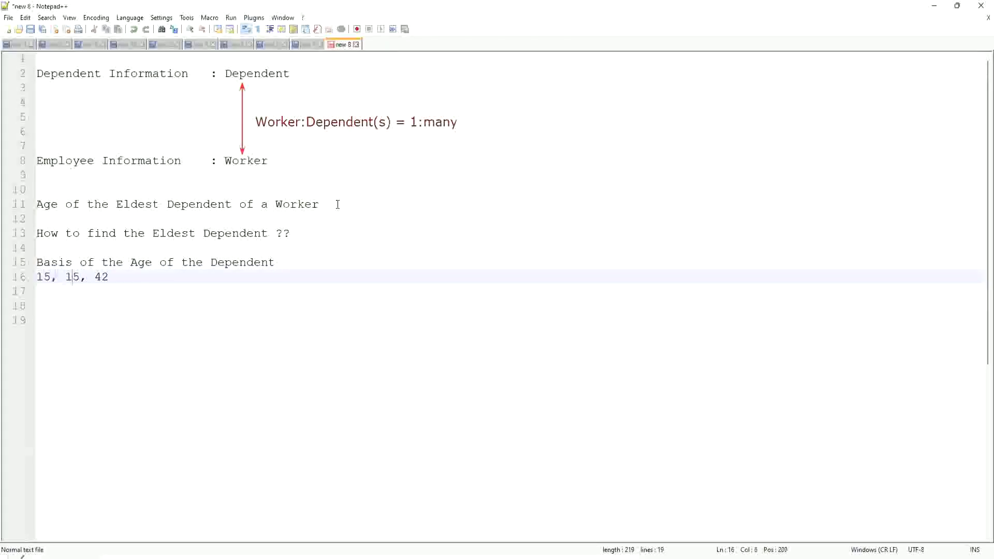
{"action": "key", "text": "shift+Right"}
{"action": "type", "text": "0"}
{"action": "key", "text": "Right"}
{"action": "key", "text": "Right"}
{"action": "key", "text": "Return"}
{"action": "key", "text": "Return"}
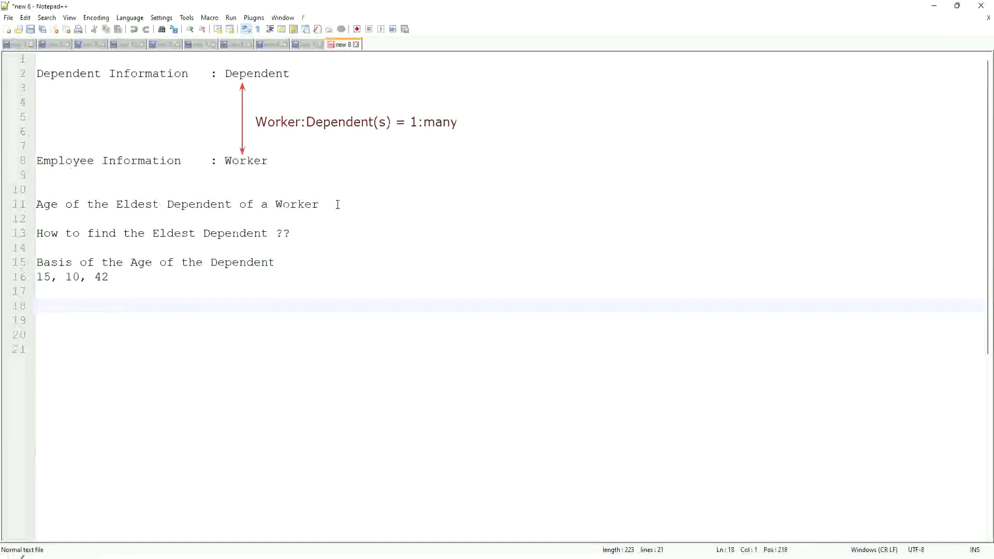
{"action": "type", "text": "Sor"}
{"action": "type", "text": "t - Des"}
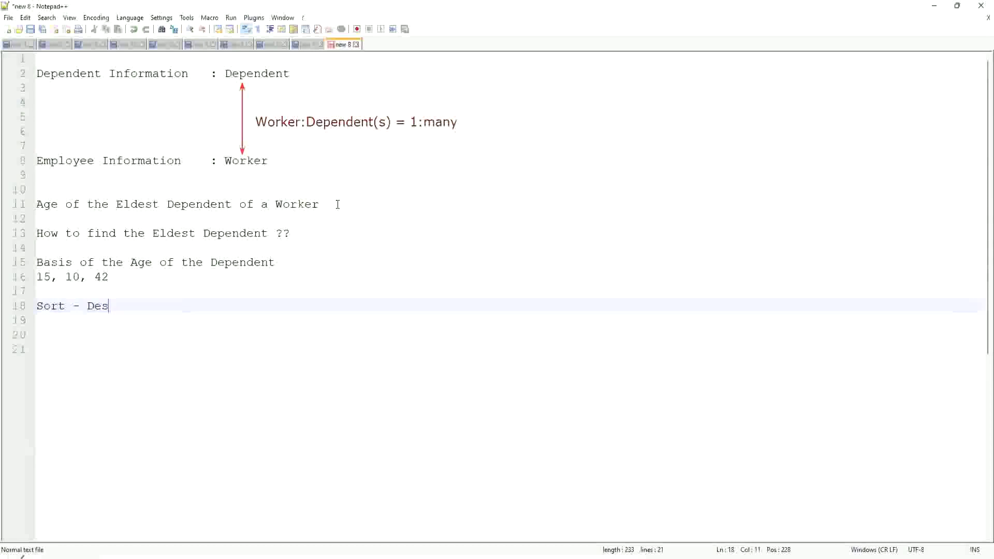
{"action": "type", "text": "ending"}
Type 'Sort - Descending : 42, 15, 10', fixing a typo, and highlight 42
{"action": "key", "text": "Left"}
{"action": "key", "text": "Left"}
{"action": "key", "text": "Left"}
{"action": "key", "text": "Left"}
{"action": "key", "text": "Left"}
{"action": "key", "text": "Left"}
{"action": "type", "text": "c"}
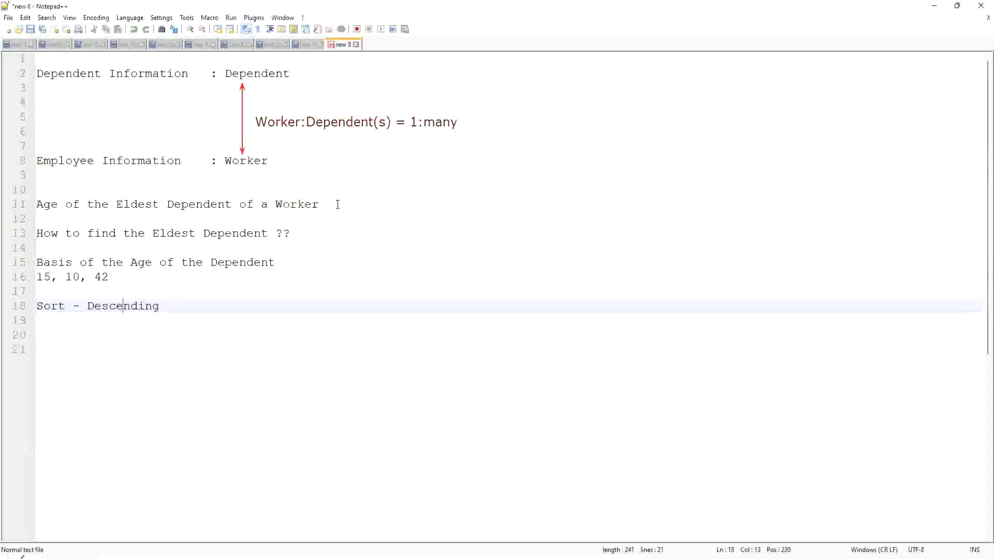
{"action": "key", "text": "End"}
{"action": "type", "text": ": "}
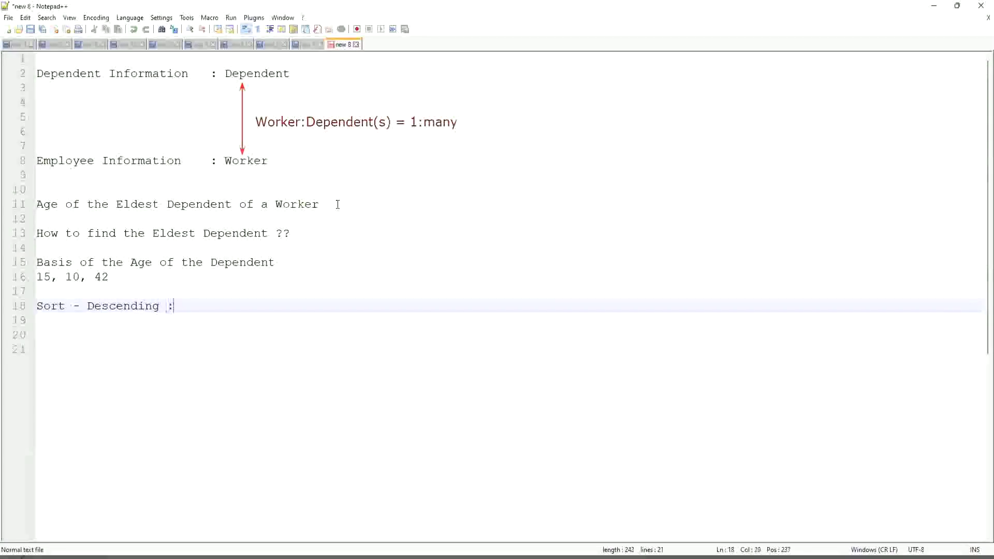
{"action": "type", "text": "42, "}
{"action": "type", "text": "15"}
{"action": "type", "text": ", 10"}
{"action": "left_click_drag", "start_coordinate": [181, 306], "coordinate": [201, 305]}
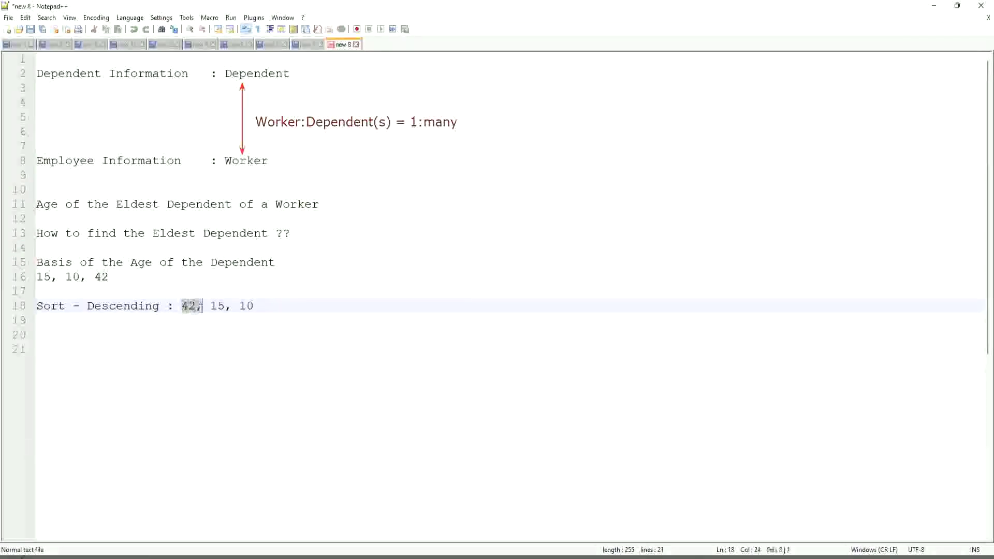
{"action": "left_click", "coordinate": [181, 304]}
{"action": "left_click_drag", "start_coordinate": [182, 305], "coordinate": [196, 305]}
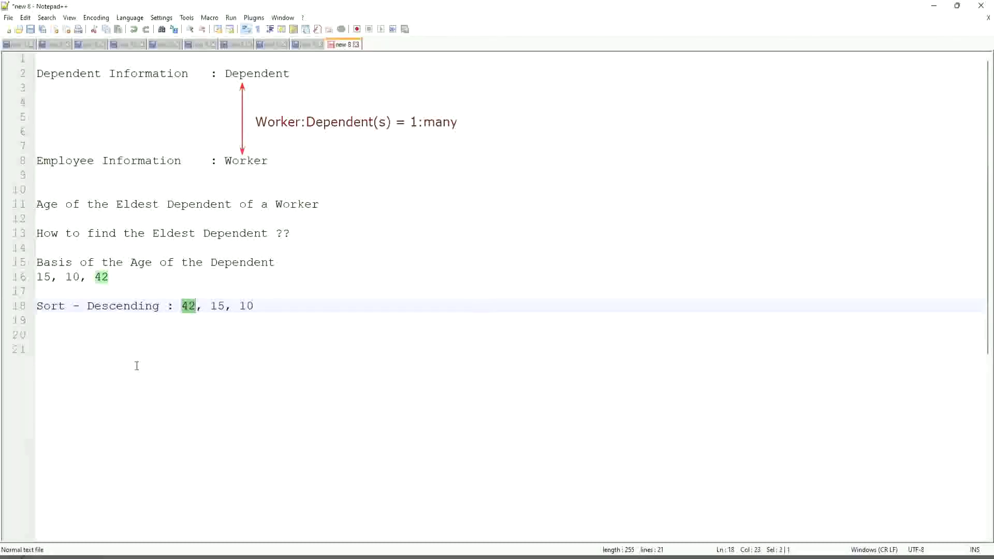
Add 'Take the First One' below the sorted ages and start an 'Eldest' line
{"action": "left_click", "coordinate": [303, 305]}
{"action": "key", "text": "Return"}
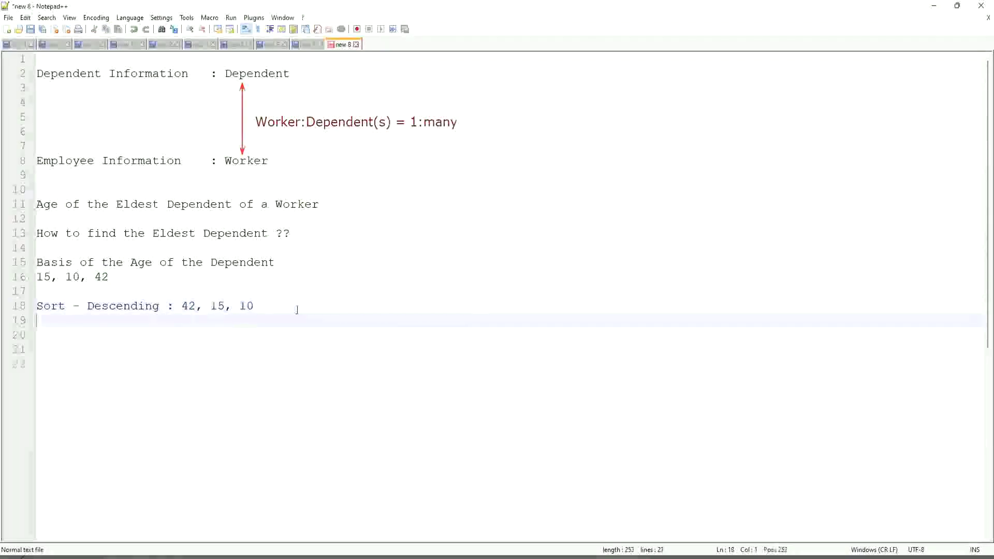
{"action": "type", "text": "Take th"}
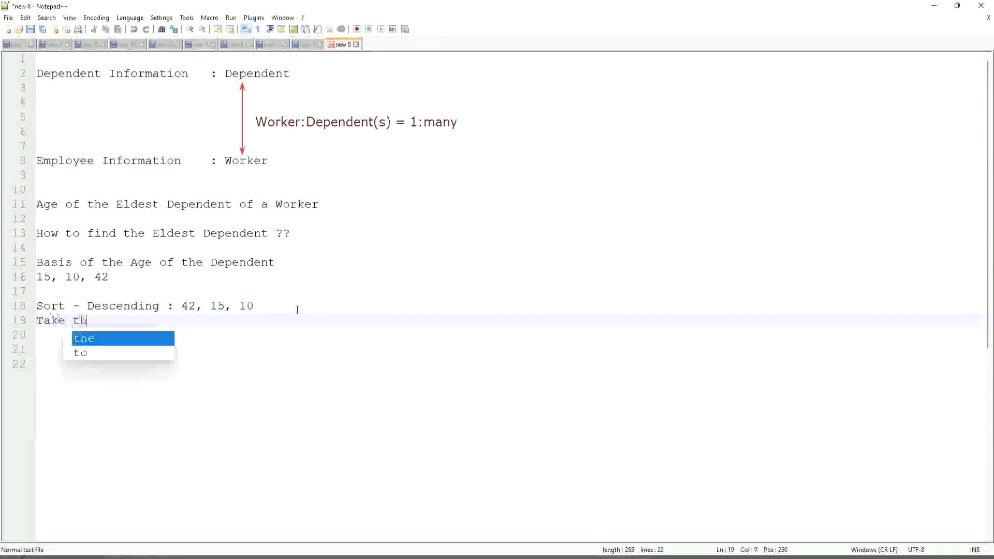
{"action": "type", "text": "e First One"}
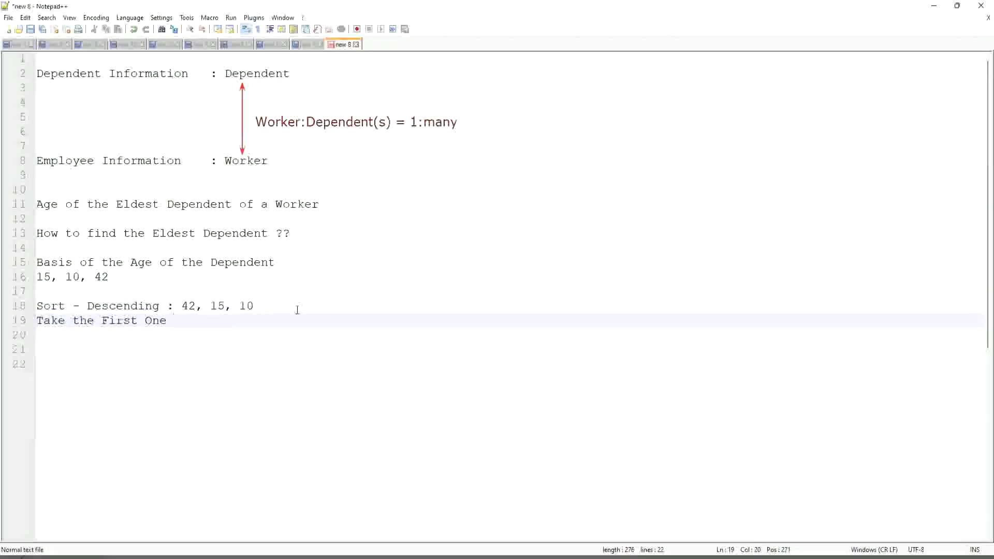
{"action": "key", "text": "Down"}
{"action": "key", "text": "Down"}
{"action": "key", "text": "Return"}
{"action": "key", "text": "Return"}
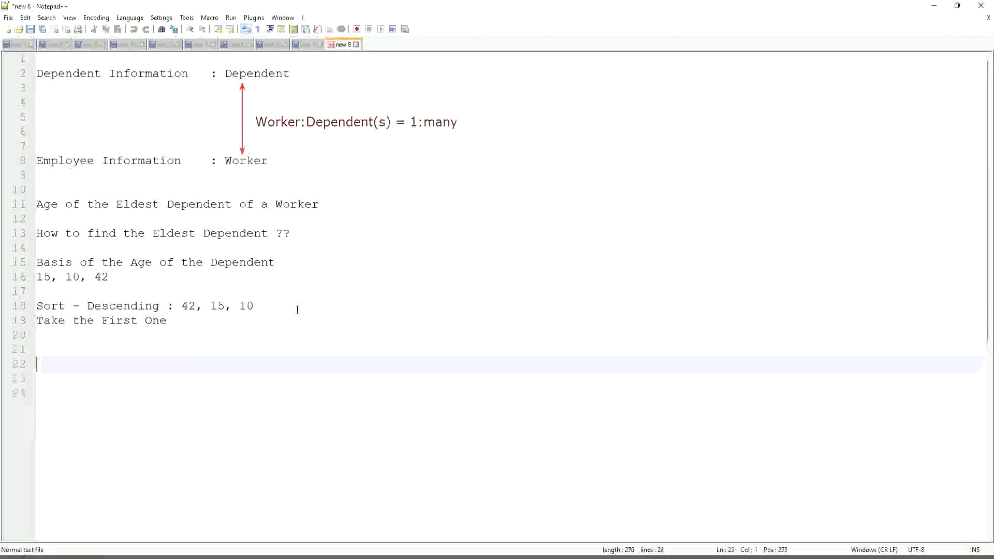
{"action": "type", "text": "Eldest"}
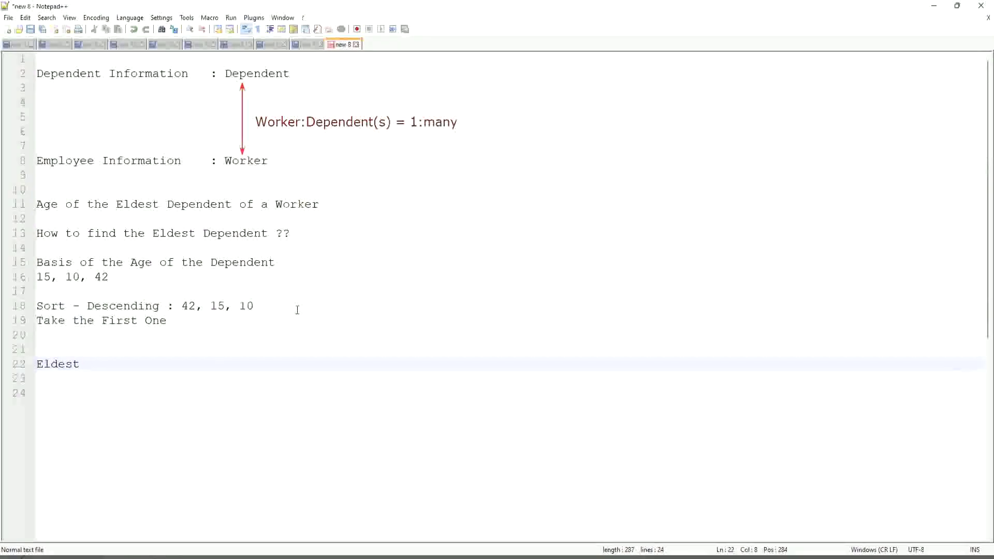
Add '35' on a new line below the ages and highlight the Eldest occurrences
{"action": "left_click", "coordinate": [125, 276]}
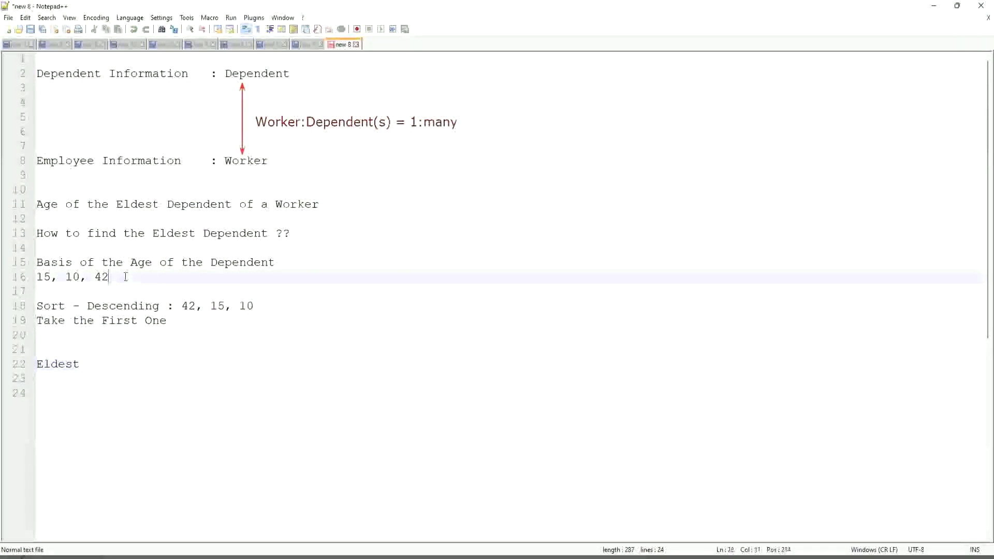
{"action": "key", "text": "Return"}
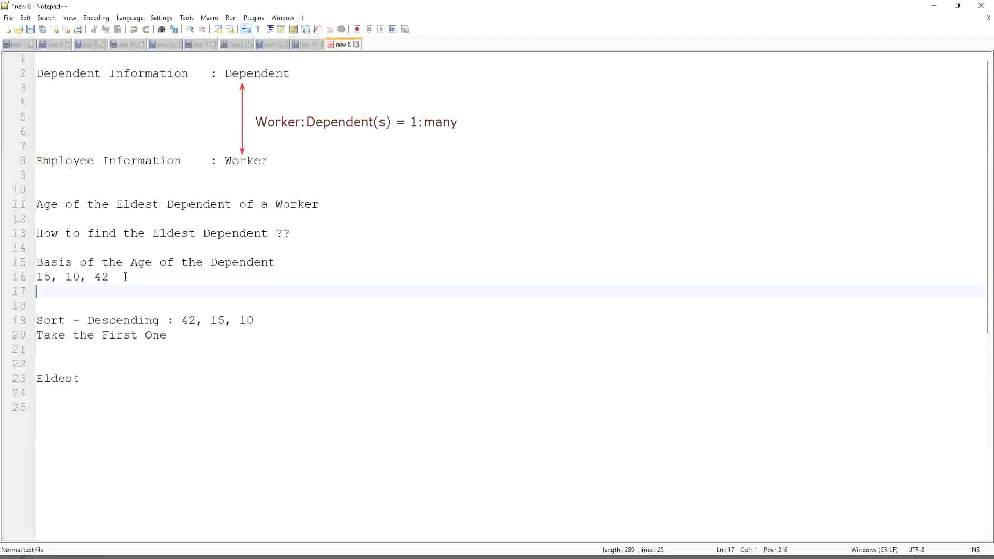
{"action": "type", "text": "35"}
{"action": "left_click_drag", "start_coordinate": [56, 292], "coordinate": [34, 304]}
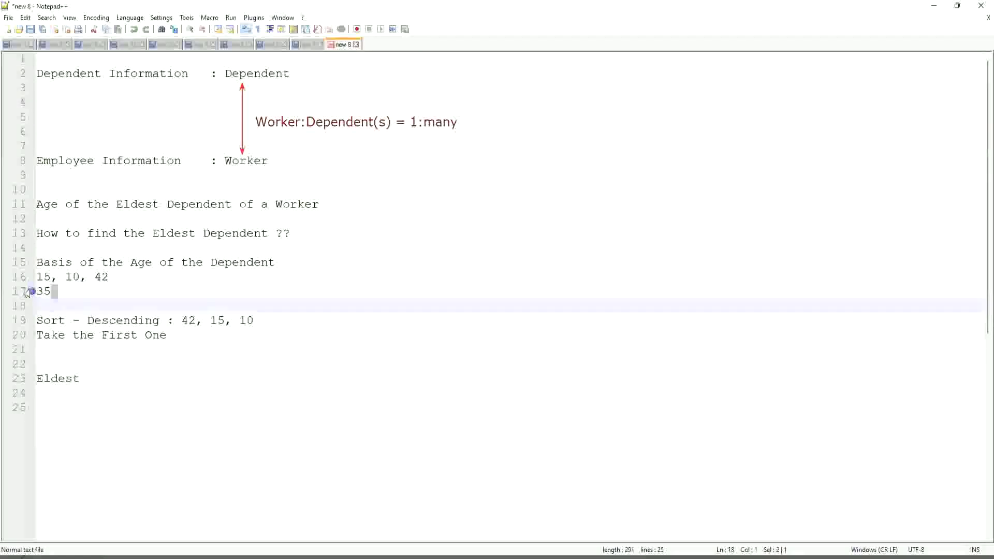
{"action": "left_click", "coordinate": [72, 294]}
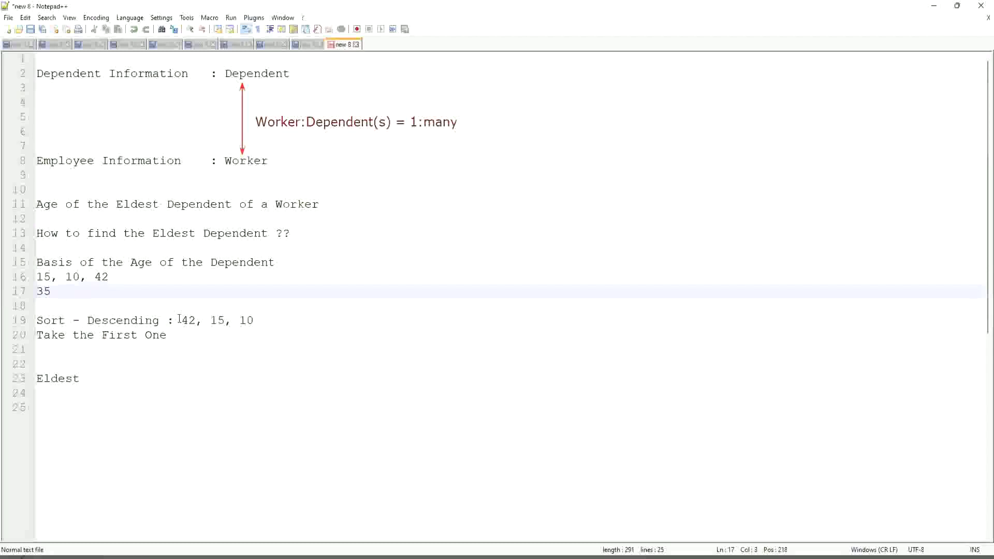
{"action": "left_click", "coordinate": [265, 320]}
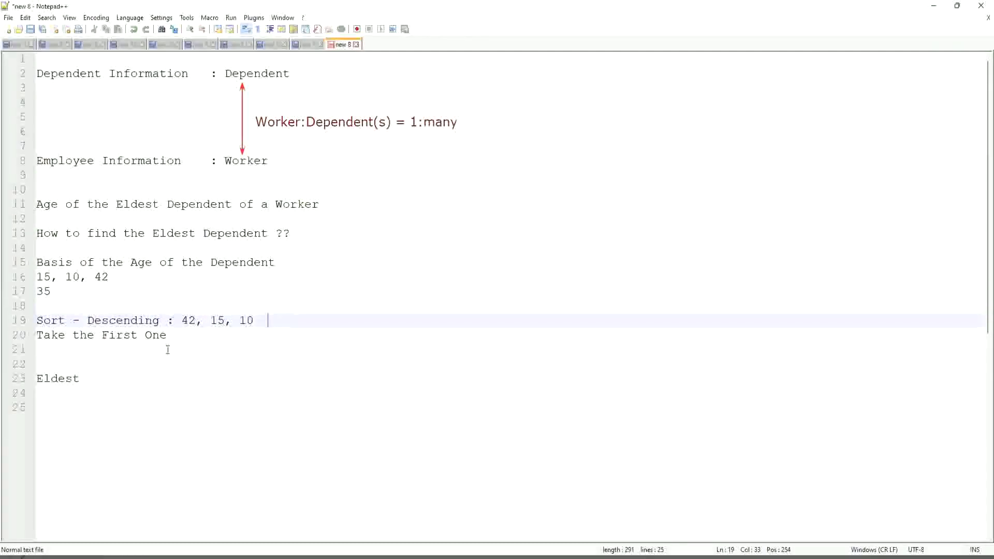
{"action": "left_click", "coordinate": [184, 334]}
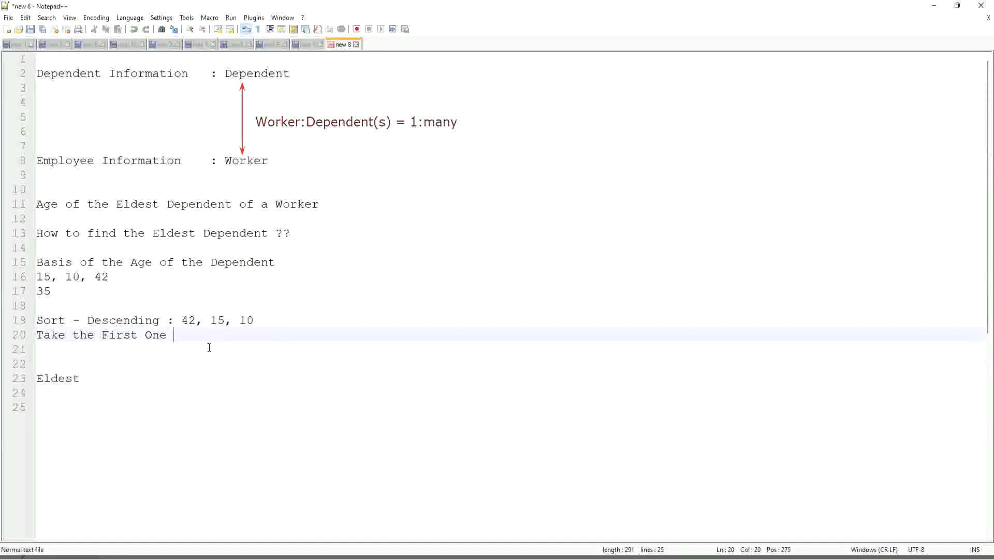
{"action": "left_click", "coordinate": [48, 381]}
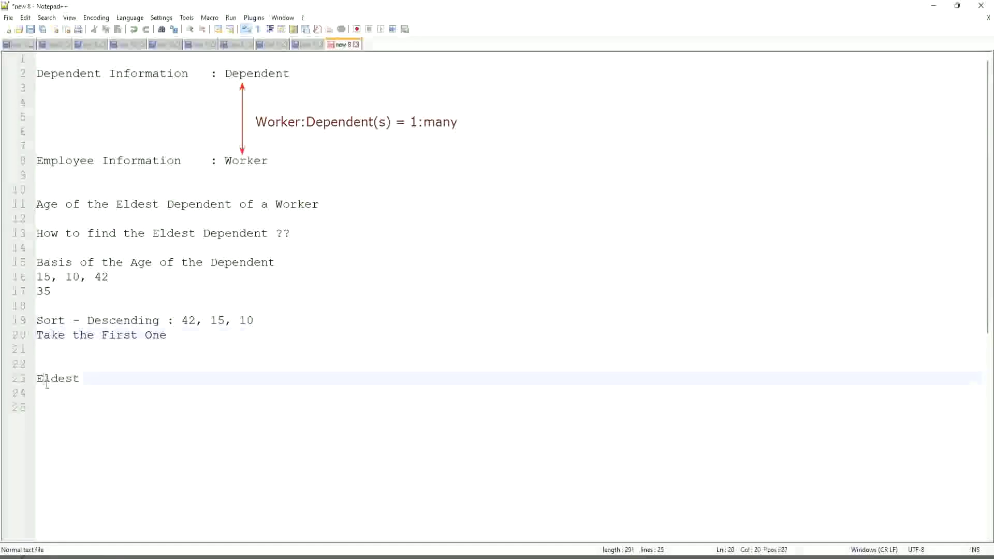
{"action": "double_click", "coordinate": [47, 381]}
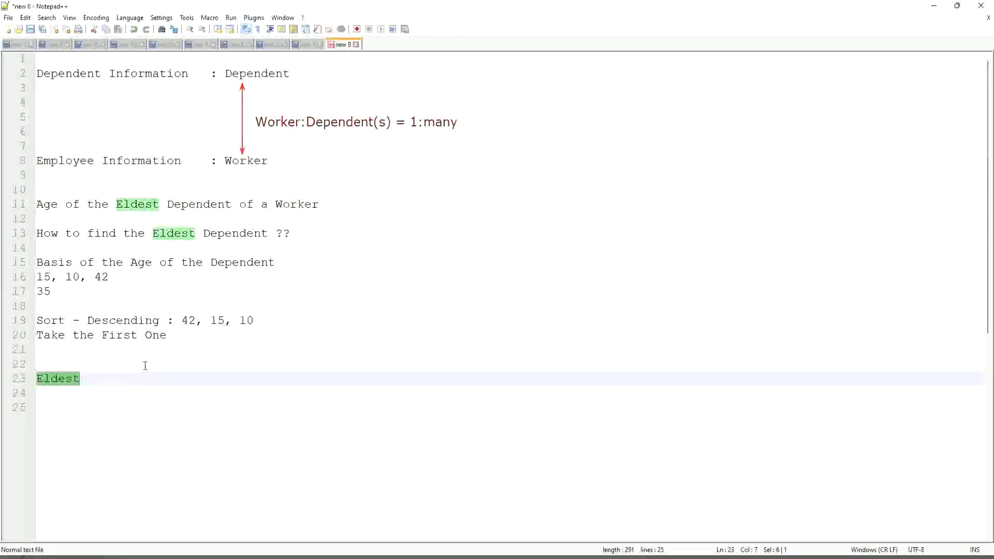
Change the age list to '15, 10, 42, 42' by appending a second 42 and removing 63
{"action": "left_click", "coordinate": [124, 277]}
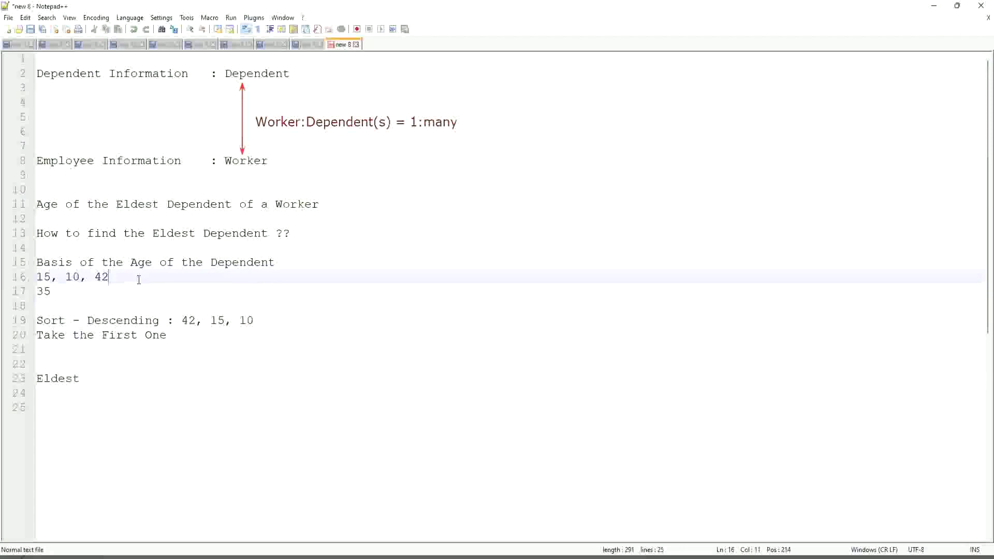
{"action": "type", "text": ", 45"}
{"action": "type", "text": ",63"}
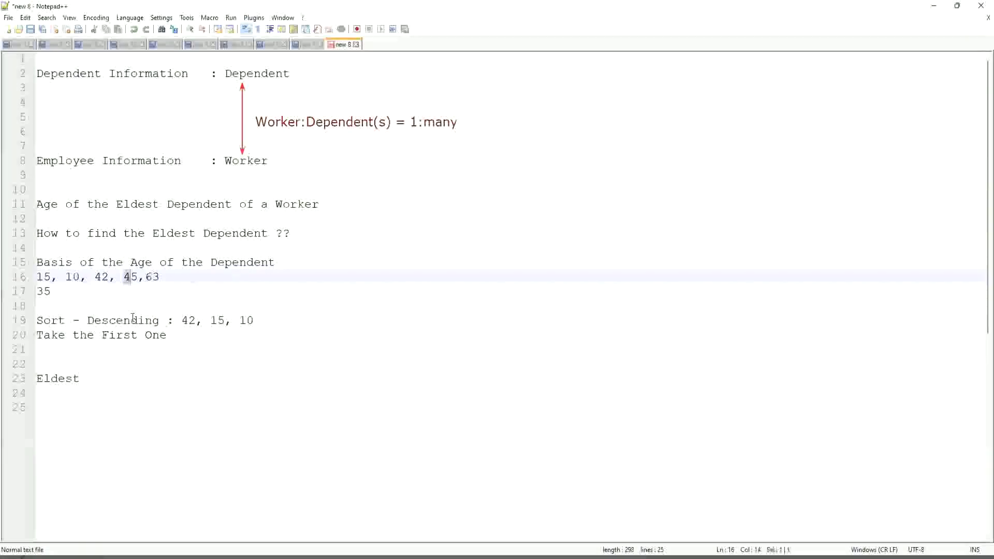
{"action": "key", "text": "shift+Right"}
{"action": "type", "text": "42"}
{"action": "key", "text": "Left"}
{"action": "key", "text": "Left"}
{"action": "key", "text": "BackSpace"}
{"action": "key", "text": "Right"}
{"action": "key", "text": "Right"}
{"action": "key", "text": "Right"}
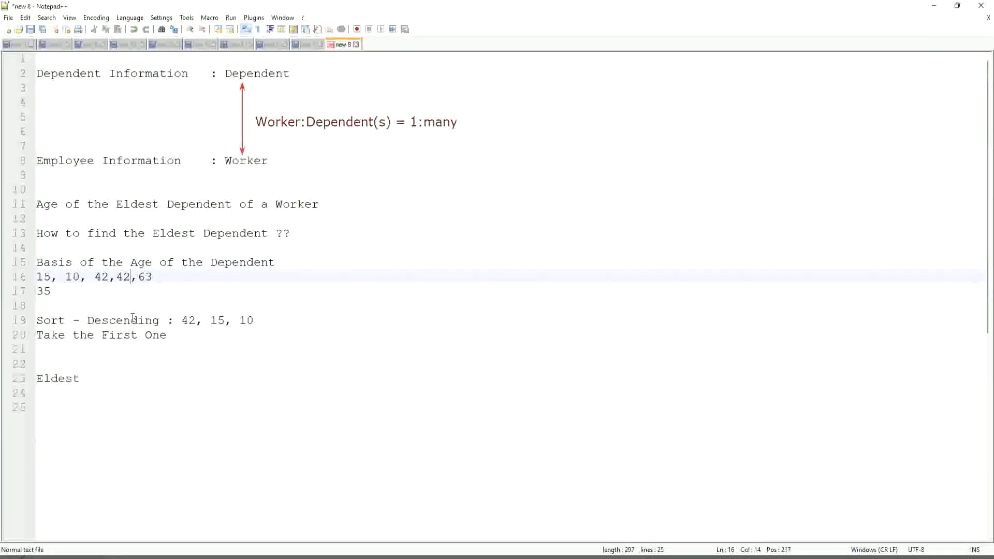
{"action": "key", "text": "Left"}
{"action": "key", "text": "Left"}
{"action": "key", "text": "Left"}
{"action": "key", "text": "Left"}
{"action": "key", "text": "Left"}
{"action": "key", "text": "Left"}
{"action": "key", "text": "Left"}
{"action": "key", "text": "Left"}
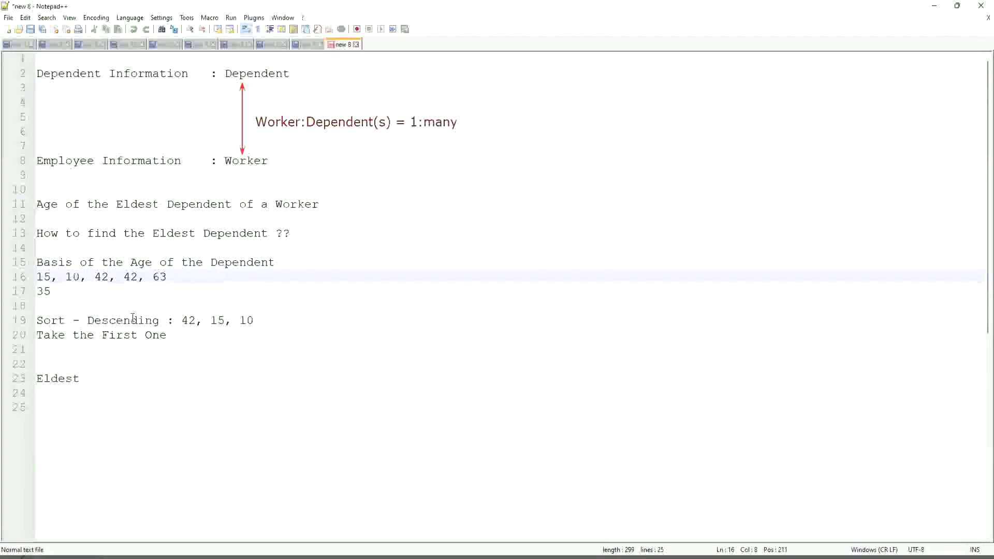
{"action": "key", "text": "Right"}
{"action": "key", "text": "Right"}
{"action": "key", "text": "Right"}
{"action": "key", "text": "Right"}
{"action": "key", "text": "Right"}
{"action": "key", "text": "Right"}
{"action": "key", "text": "Right"}
{"action": "key", "text": "Right"}
{"action": "key", "text": "shift+Right"}
{"action": "key", "text": "shift+Right"}
{"action": "key", "text": "shift+Right"}
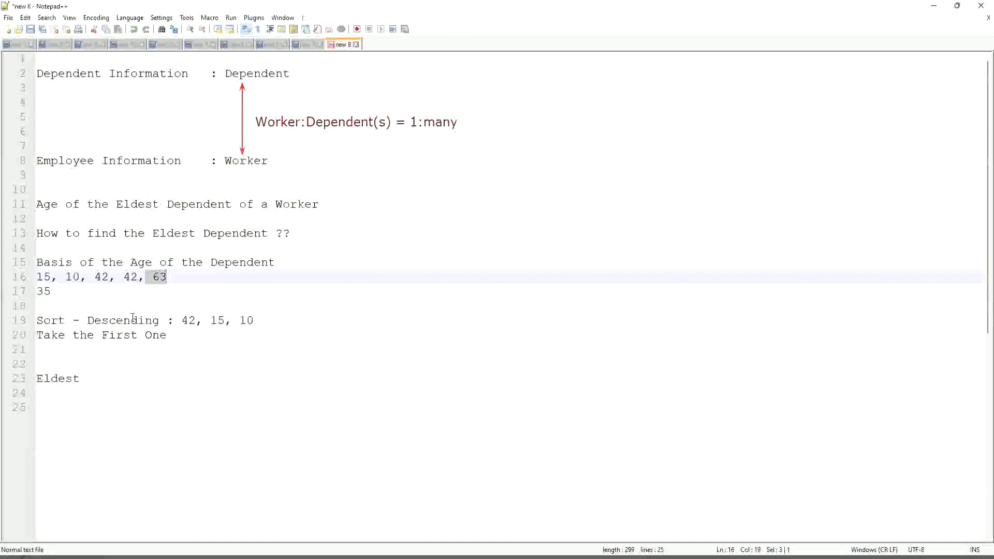
{"action": "key", "text": "BackSpace"}
{"action": "key", "text": "BackSpace"}
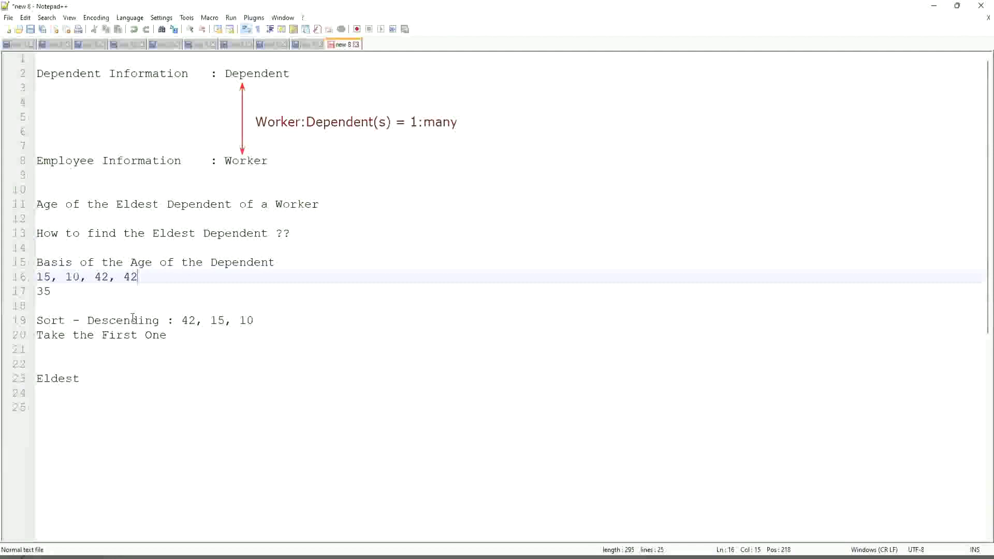
{"action": "key", "text": "BackSpace"}
{"action": "type", "text": "3, 75"}
{"action": "type", "text": ", 82"}
{"action": "left_click_drag", "start_coordinate": [203, 278], "coordinate": [36, 277]}
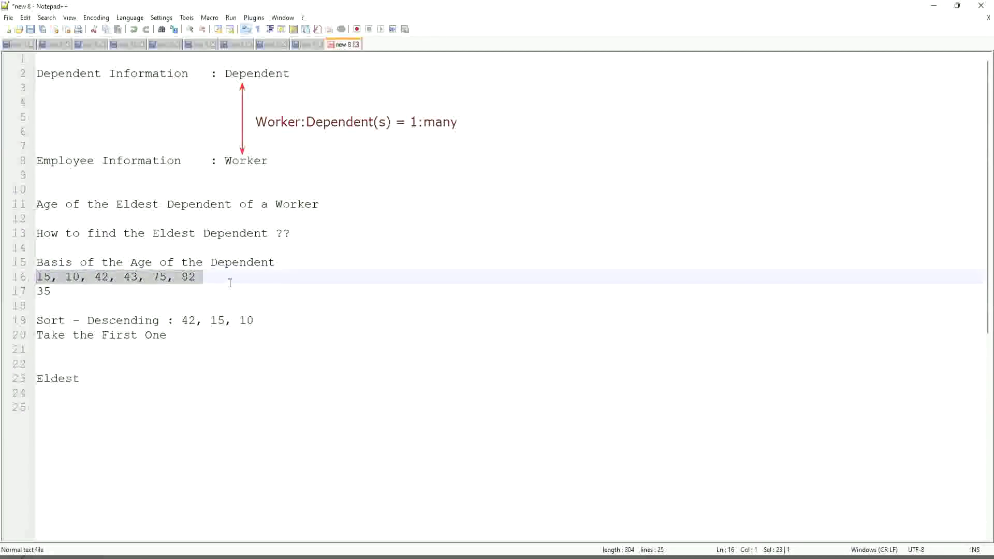
{"action": "left_click", "coordinate": [81, 320]}
{"action": "left_click", "coordinate": [133, 306]}
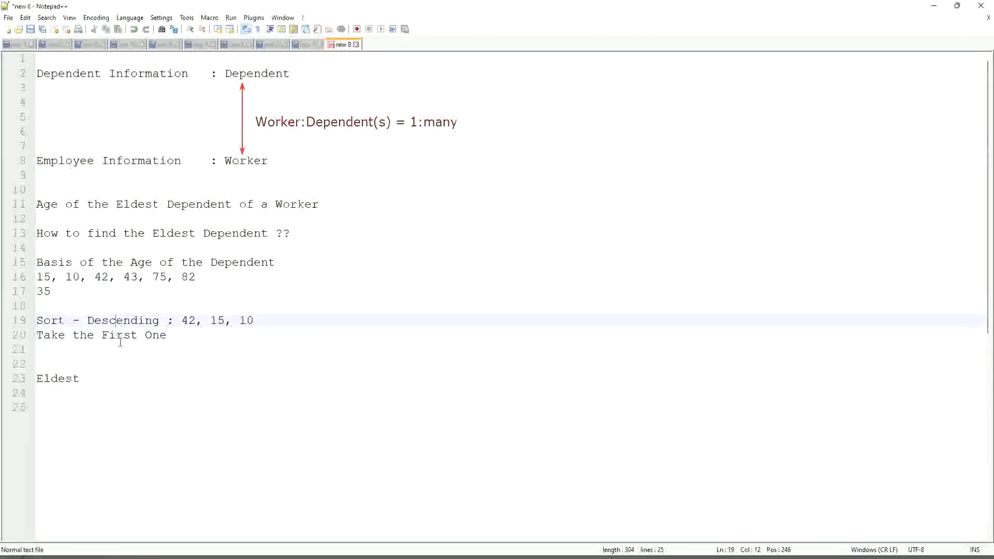
{"action": "key", "text": "Right"}
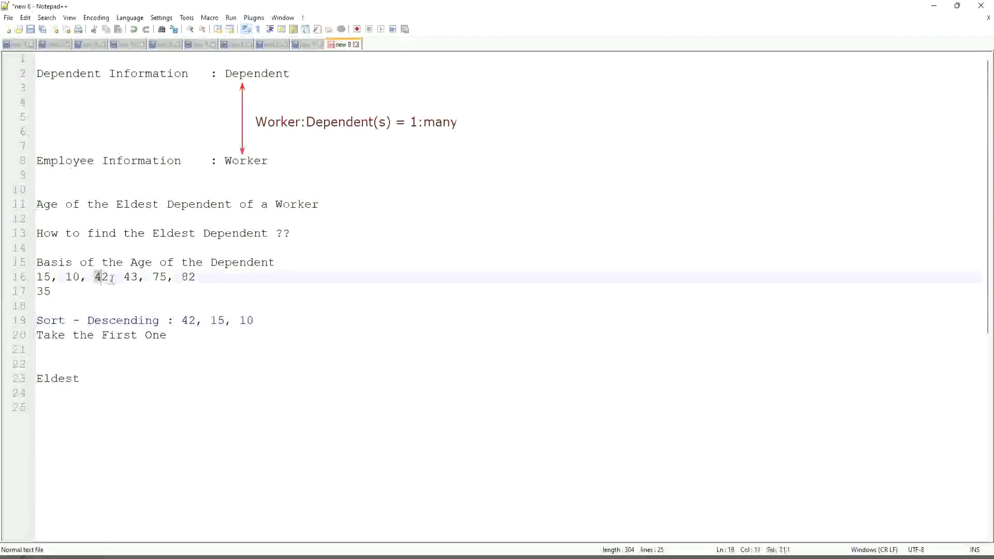
{"action": "left_click_drag", "start_coordinate": [95, 276], "coordinate": [137, 276]}
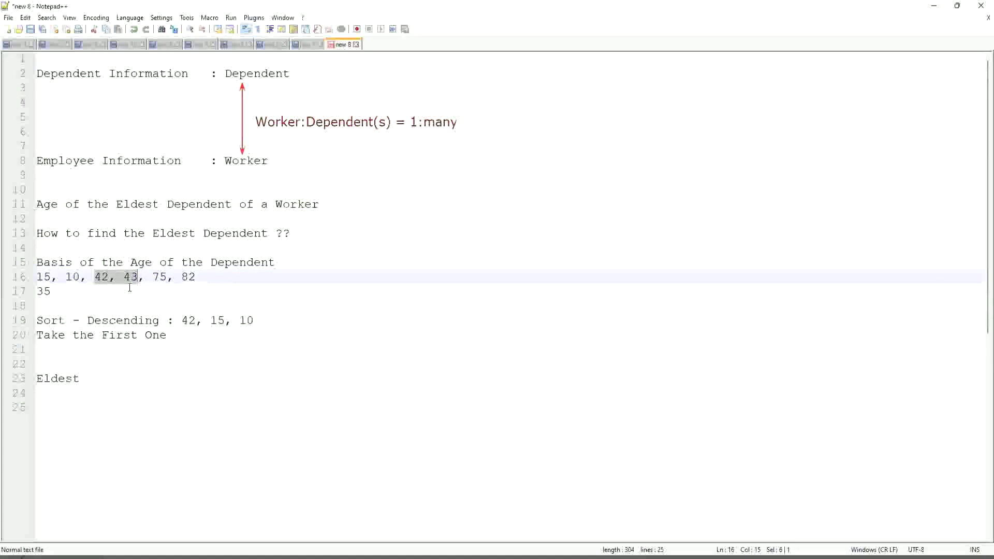
{"action": "left_click", "coordinate": [138, 276]}
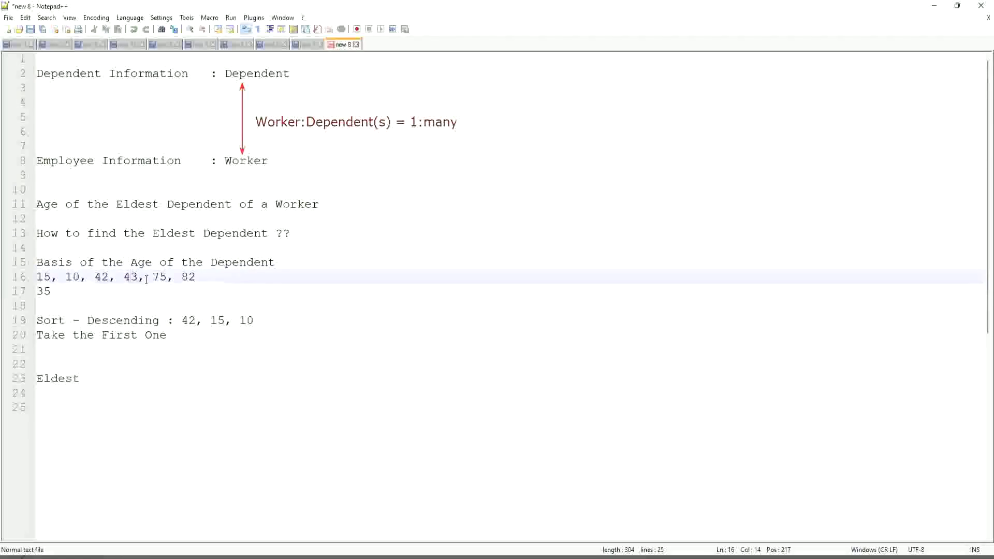
{"action": "left_click", "coordinate": [99, 277]}
{"action": "left_click_drag", "start_coordinate": [34, 277], "coordinate": [203, 277]}
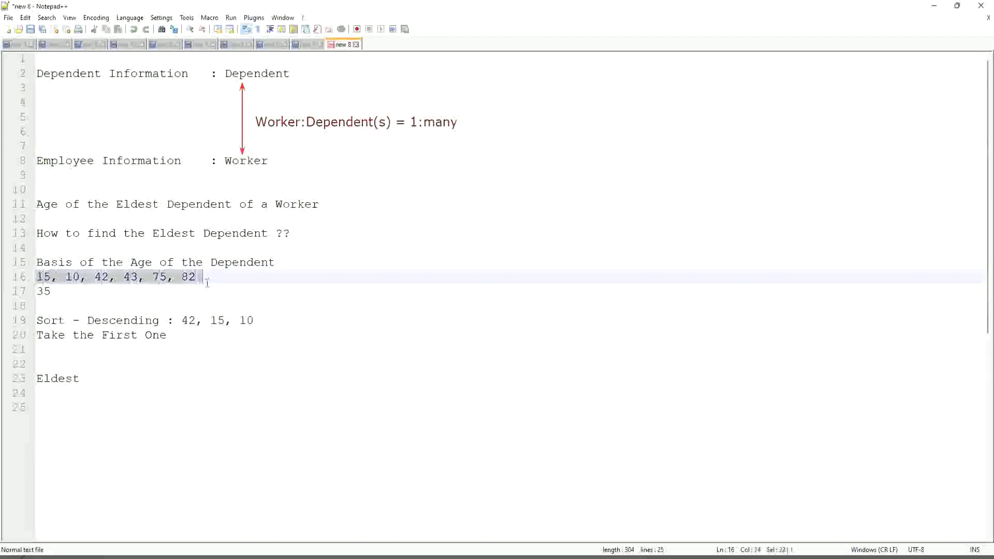
{"action": "left_click", "coordinate": [222, 278]}
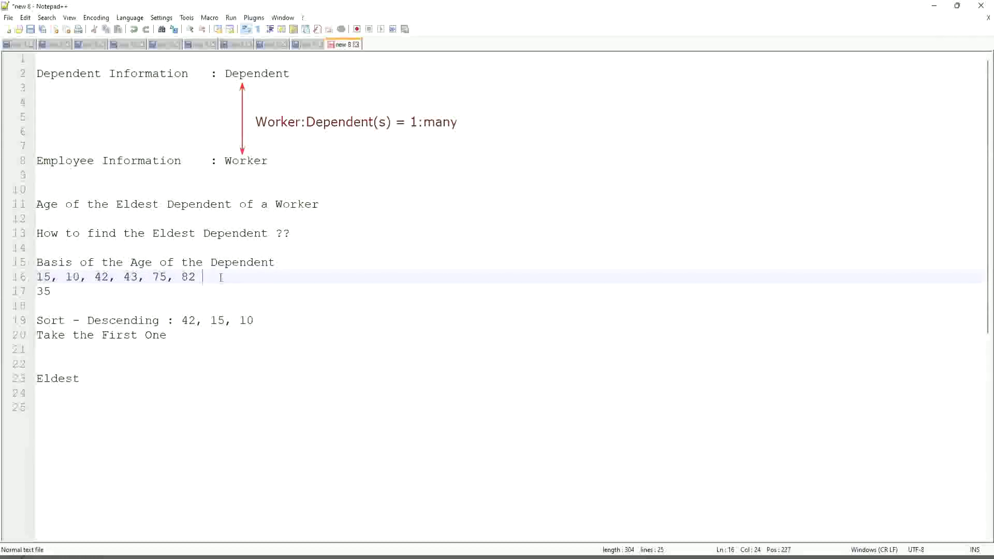
{"action": "left_click", "coordinate": [201, 278]}
{"action": "left_click", "coordinate": [115, 276]}
{"action": "left_click", "coordinate": [106, 321]}
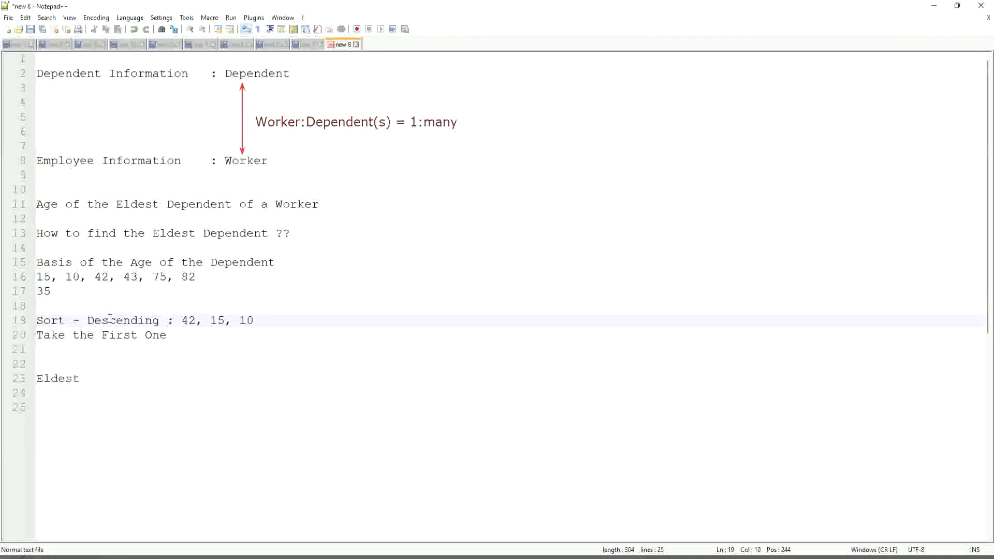
{"action": "left_click", "coordinate": [112, 335]}
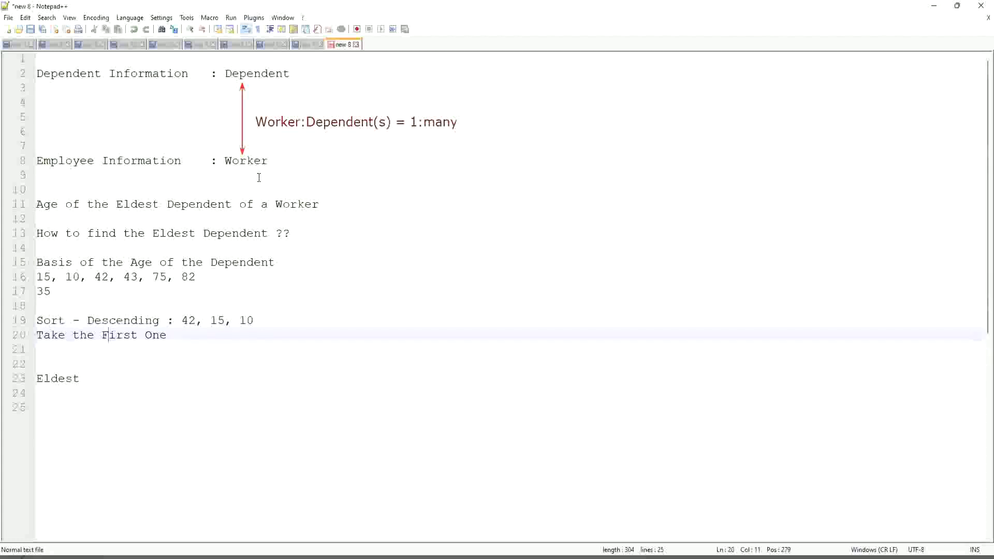
{"action": "double_click", "coordinate": [234, 160]}
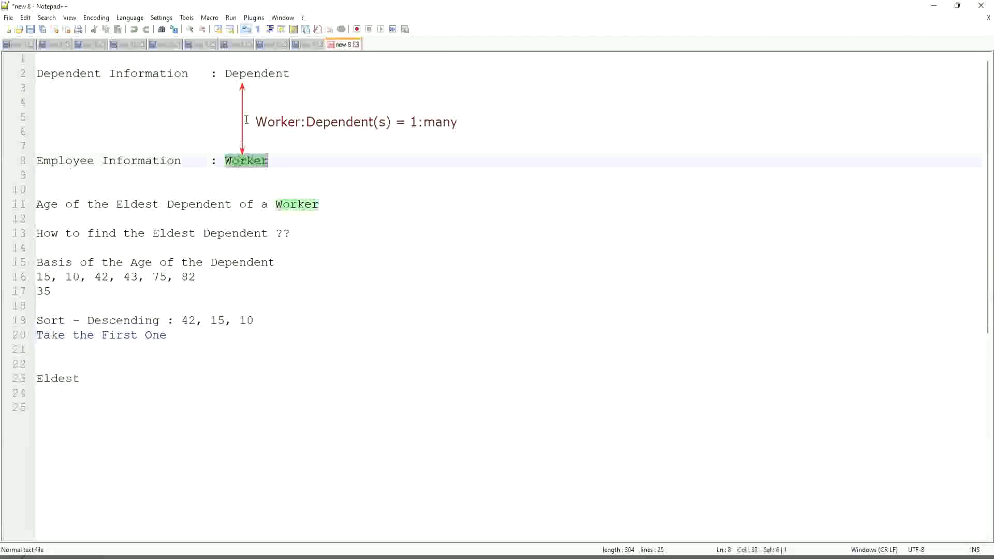
{"action": "double_click", "coordinate": [256, 73]}
{"action": "left_click", "coordinate": [277, 161]}
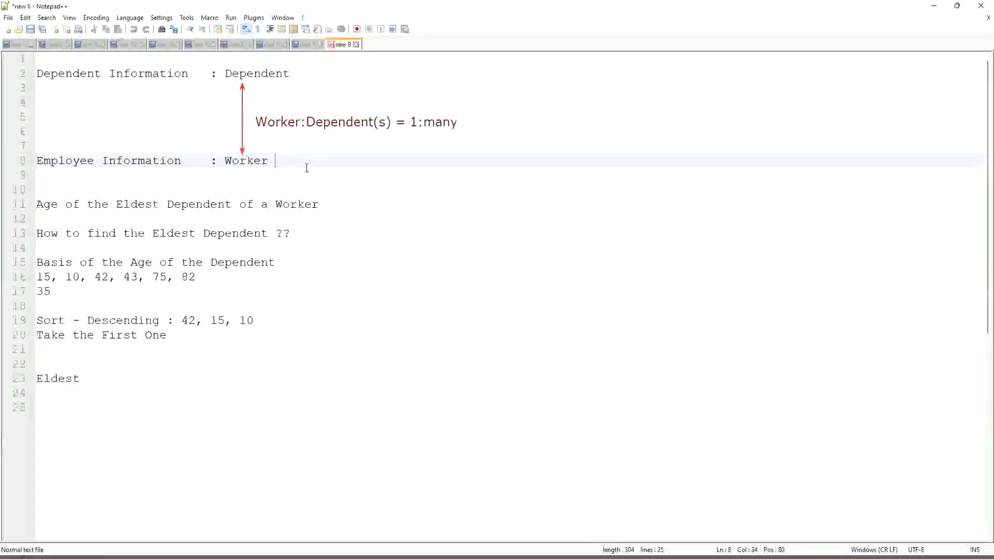
On line 26, write 'Extract Single Instance (ESI) / Lookup Related Value (LRV)' below Eldest
{"action": "left_click", "coordinate": [110, 382]}
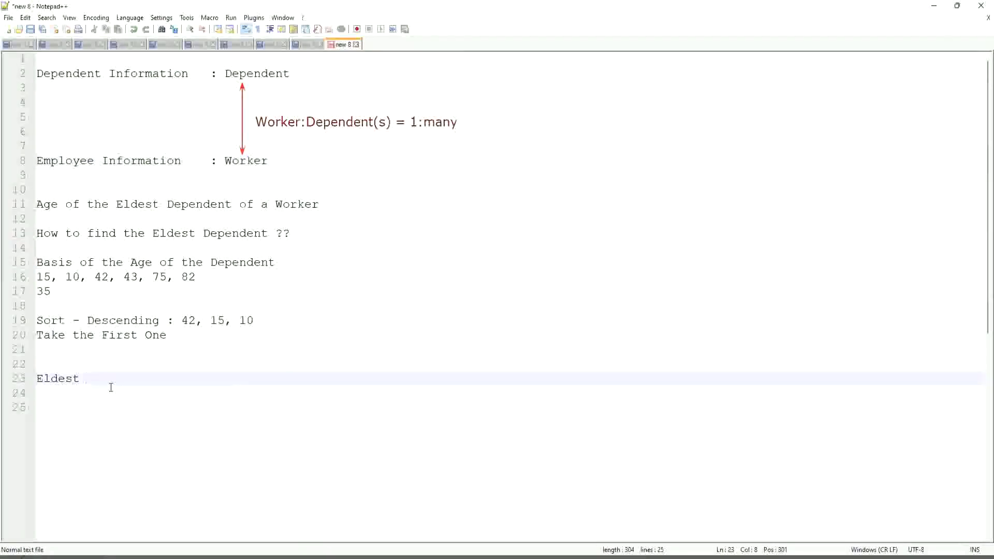
{"action": "key", "text": "Return"}
{"action": "key", "text": "Return"}
{"action": "key", "text": "Return"}
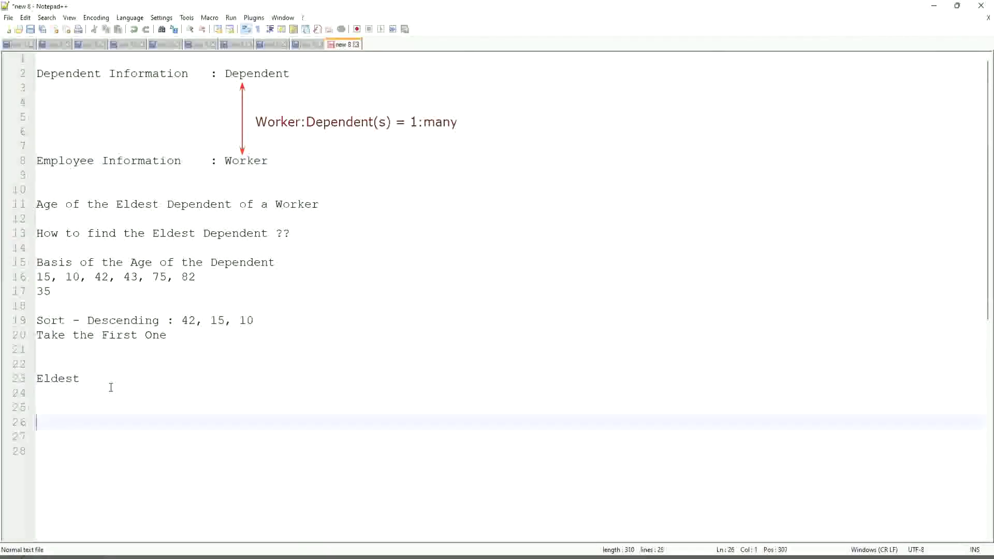
{"action": "type", "text": "E"}
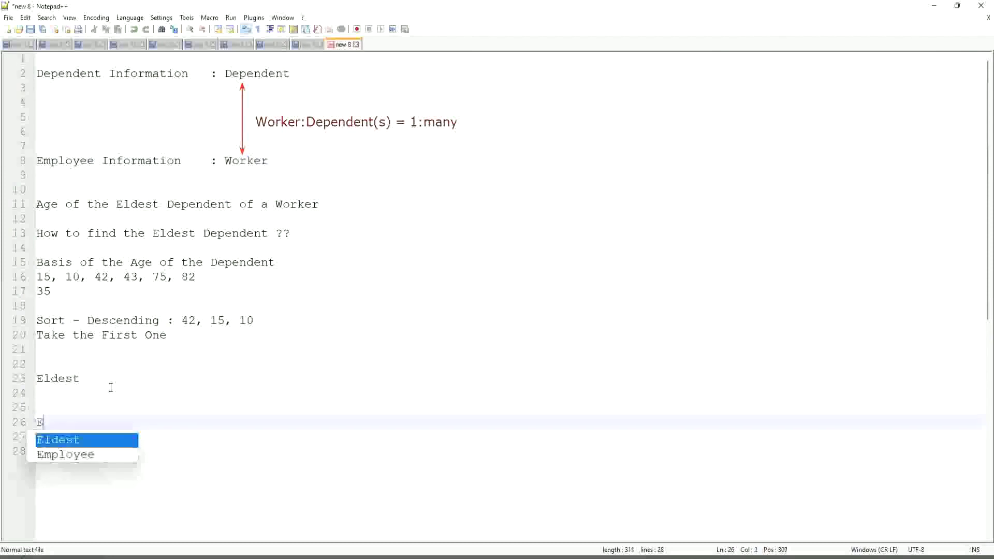
{"action": "type", "text": "xtract "}
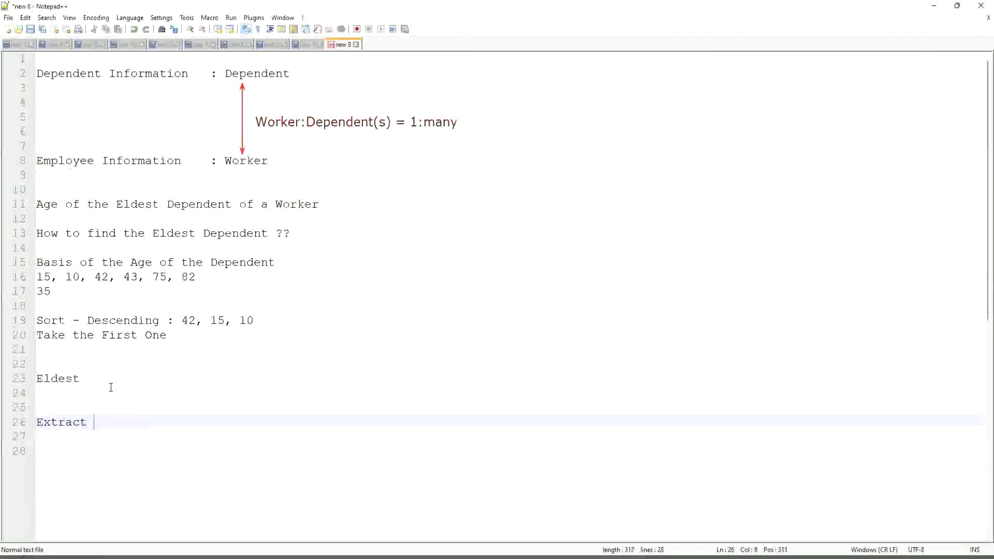
{"action": "type", "text": "Single Instance "}
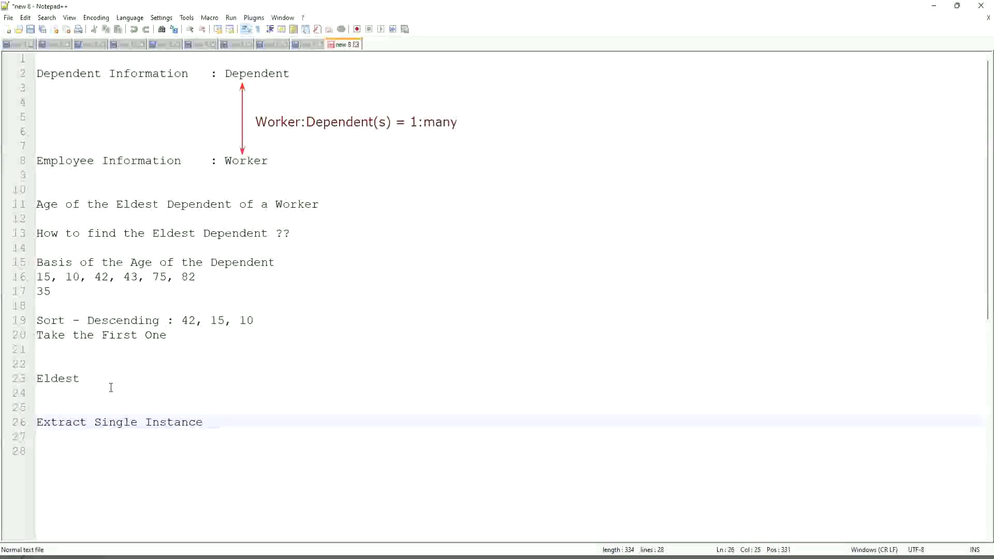
{"action": "type", "text": "/ Lookup "}
{"action": "type", "text": "Related "}
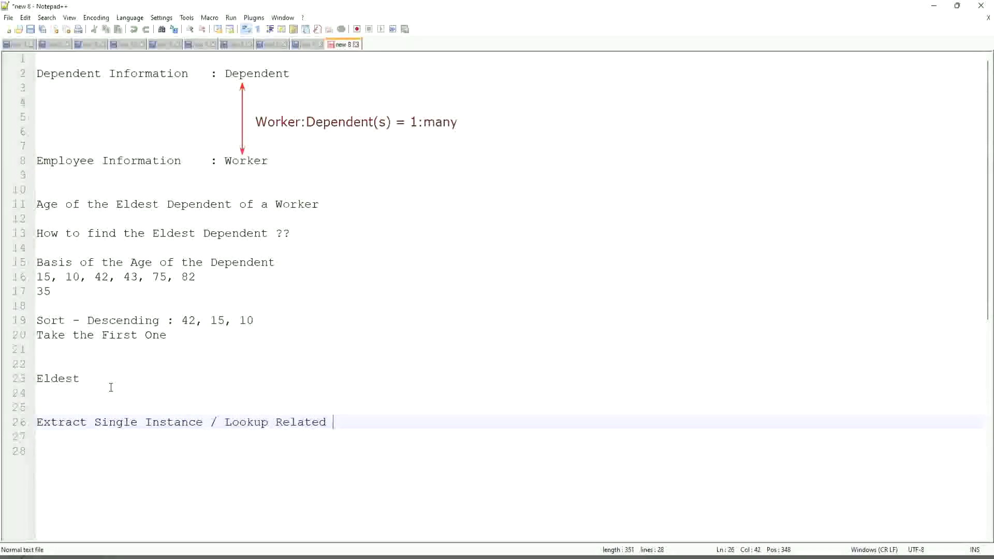
{"action": "type", "text": "Value"}
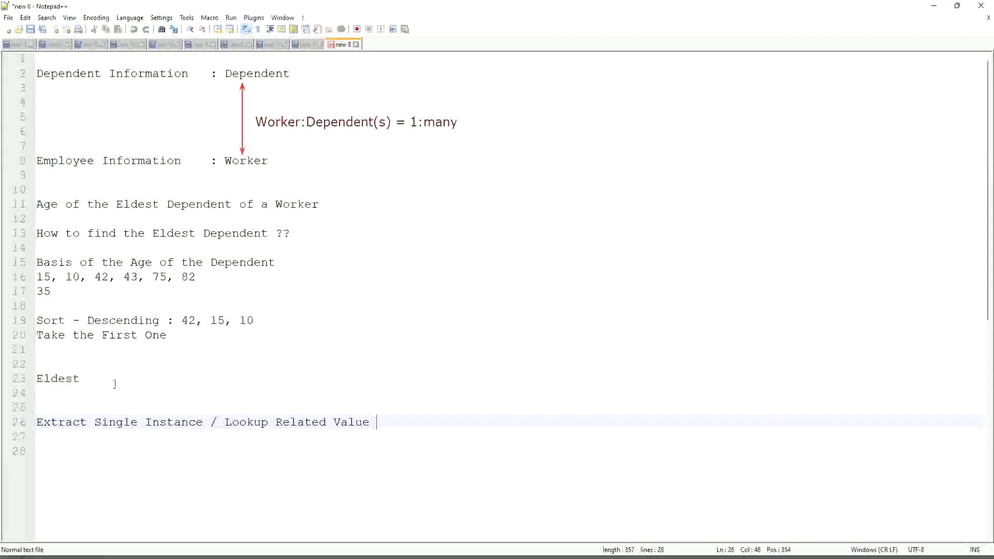
{"action": "left_click", "coordinate": [203, 421]}
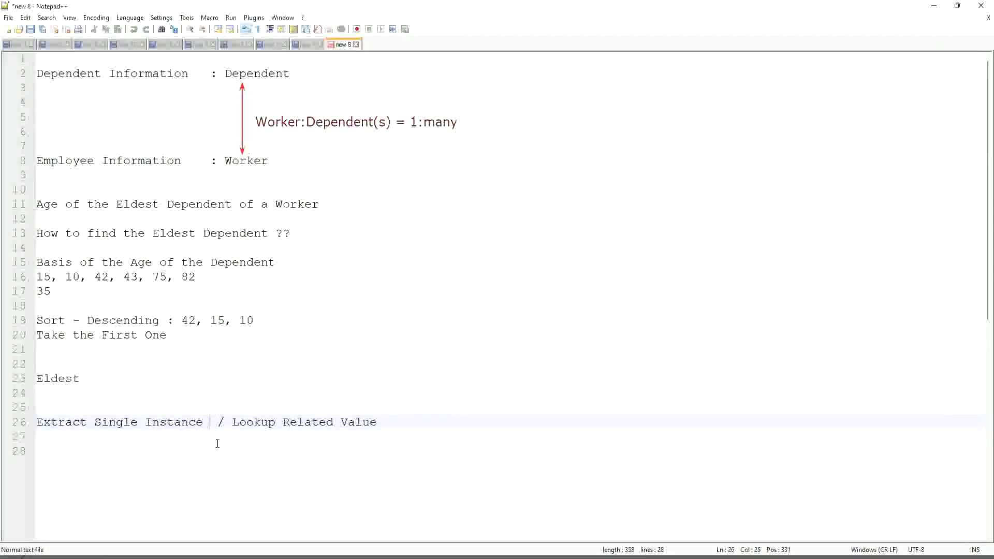
{"action": "type", "text": "(ESI)"}
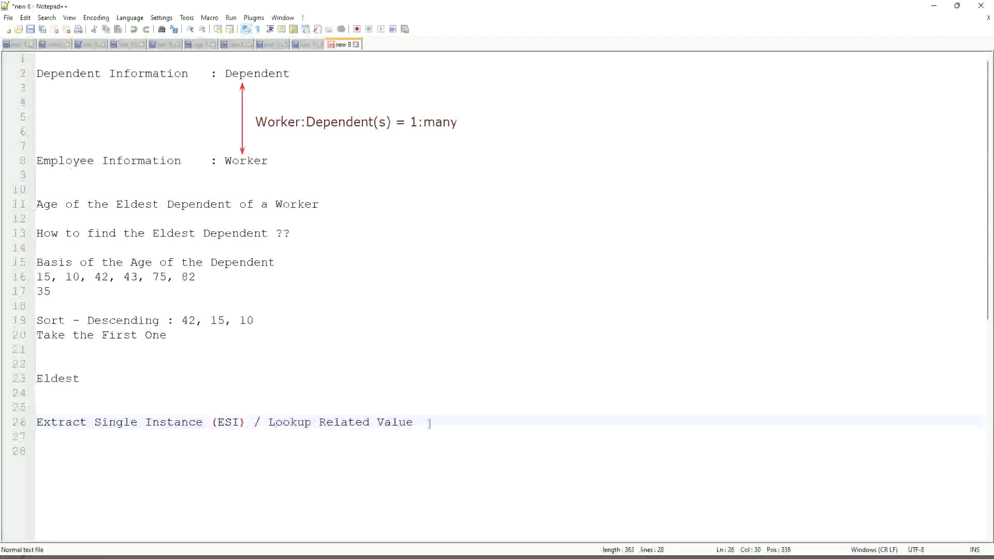
{"action": "left_click", "coordinate": [429, 424]}
{"action": "type", "text": "(LRV)"}
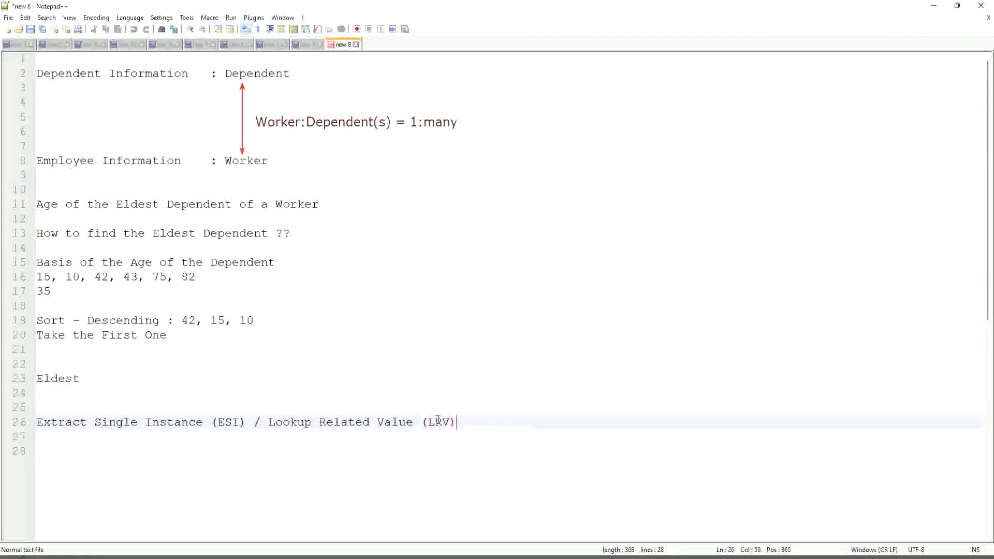
{"action": "left_click", "coordinate": [456, 384]}
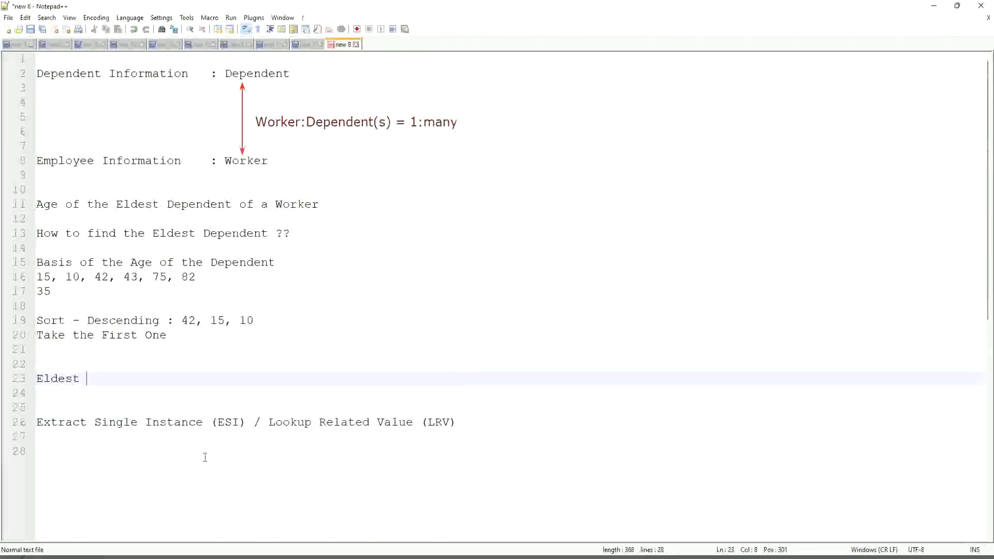
{"action": "left_click_drag", "start_coordinate": [253, 422], "coordinate": [204, 423]}
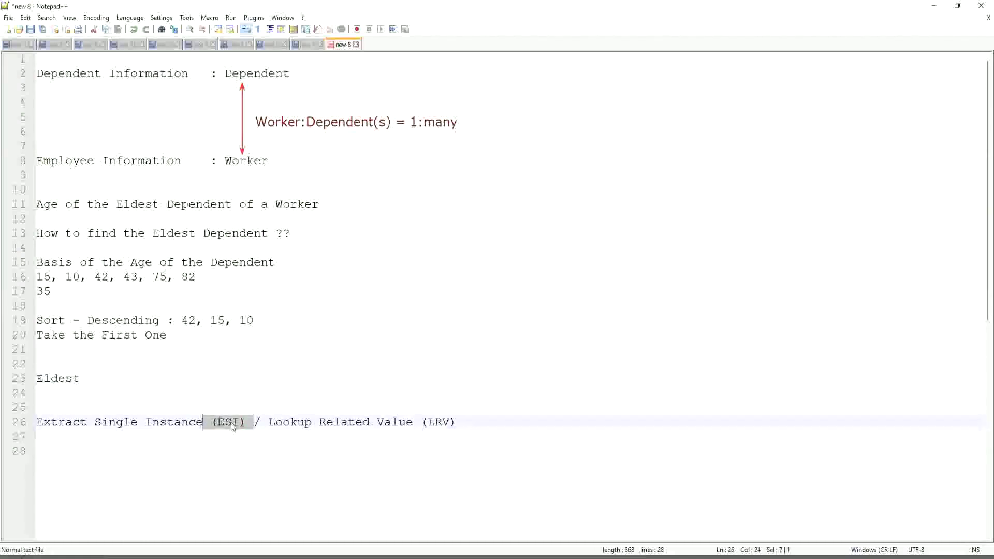
{"action": "left_click", "coordinate": [229, 422]}
{"action": "double_click", "coordinate": [440, 422]}
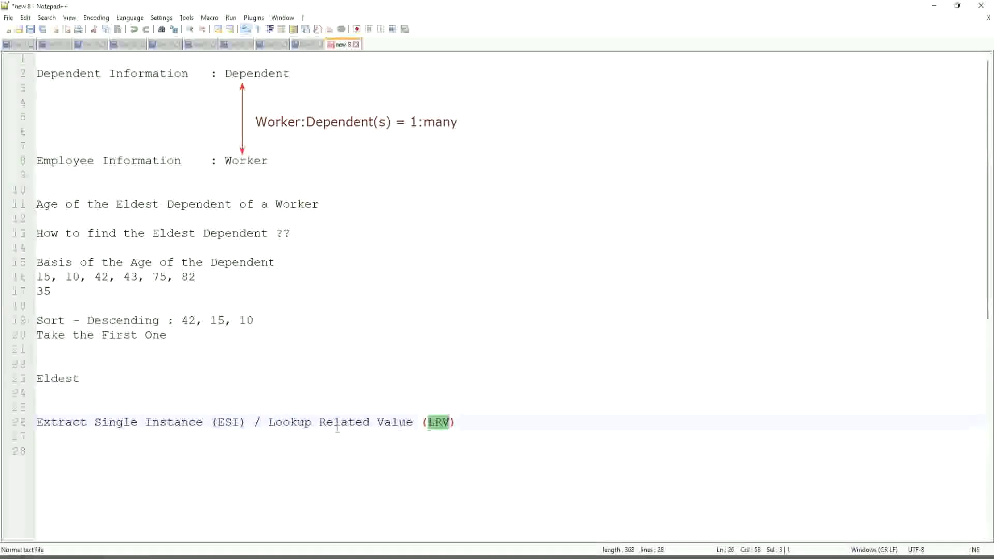
{"action": "left_click", "coordinate": [108, 423]}
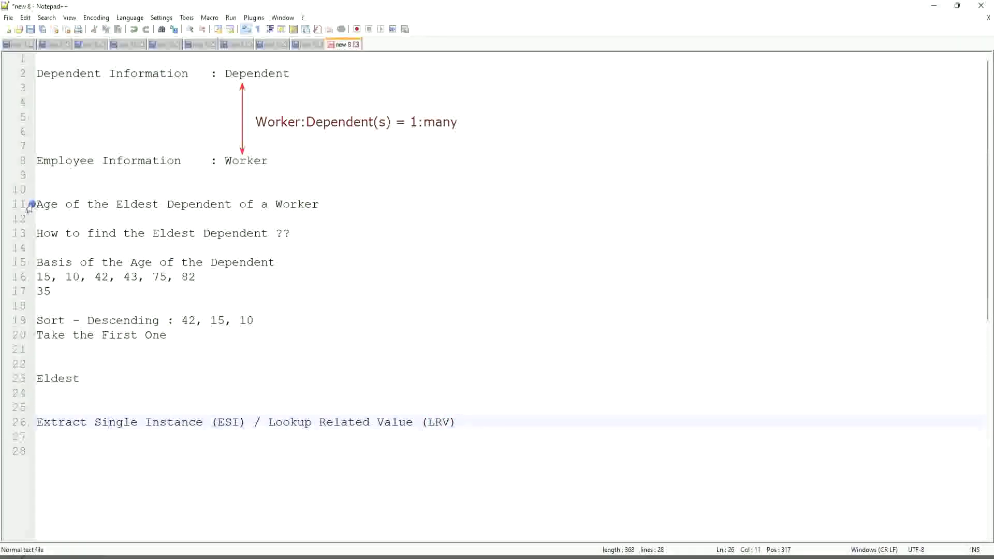
{"action": "left_click", "coordinate": [155, 423]}
{"action": "left_click_drag", "start_coordinate": [247, 424], "coordinate": [9, 410]}
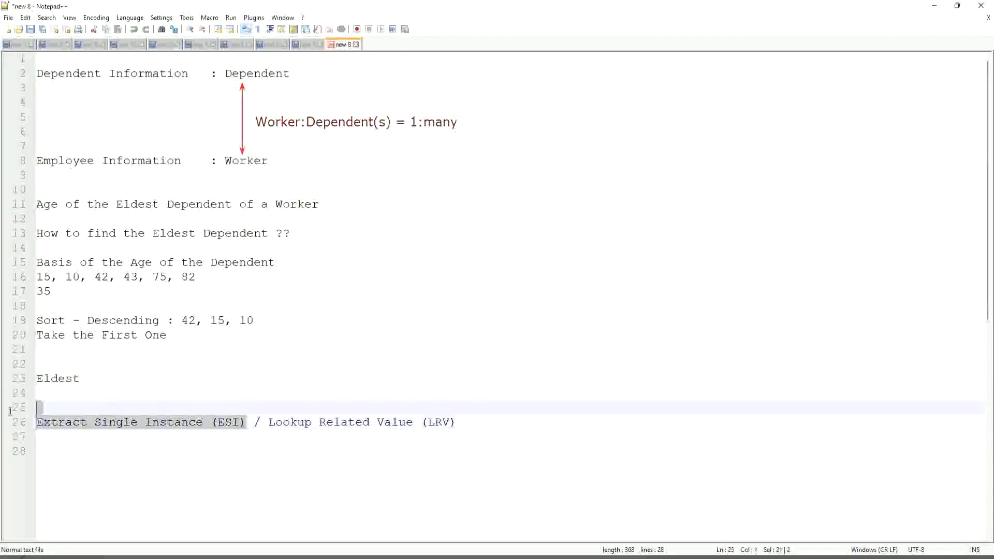
{"action": "left_click", "coordinate": [179, 423]}
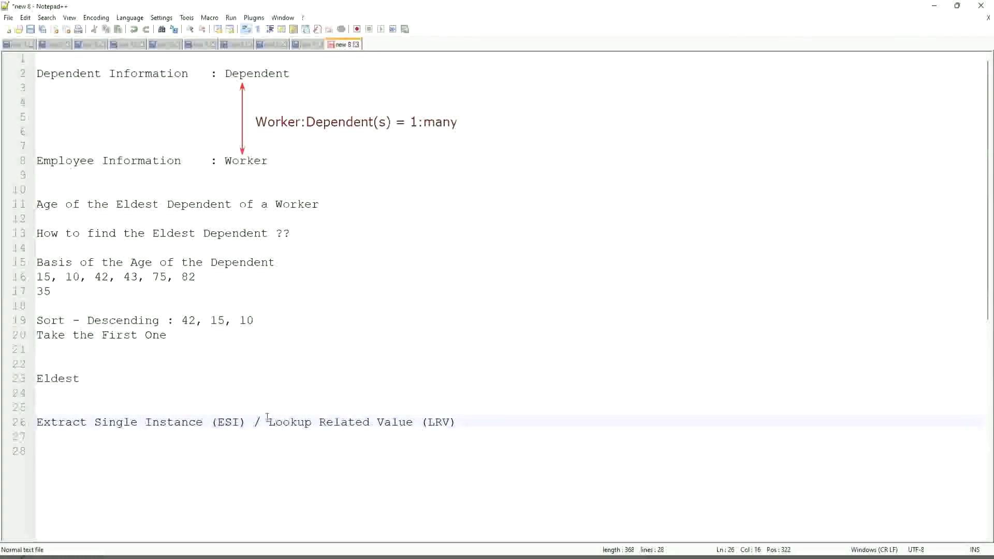
{"action": "left_click_drag", "start_coordinate": [268, 421], "coordinate": [413, 422]}
{"action": "left_click_drag", "start_coordinate": [486, 422], "coordinate": [490, 421]}
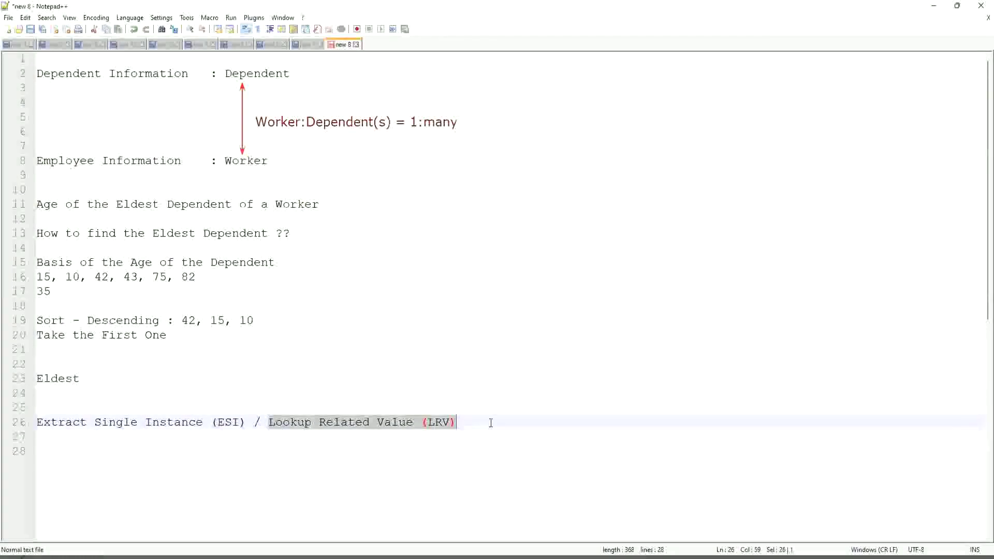
{"action": "left_click", "coordinate": [462, 365]}
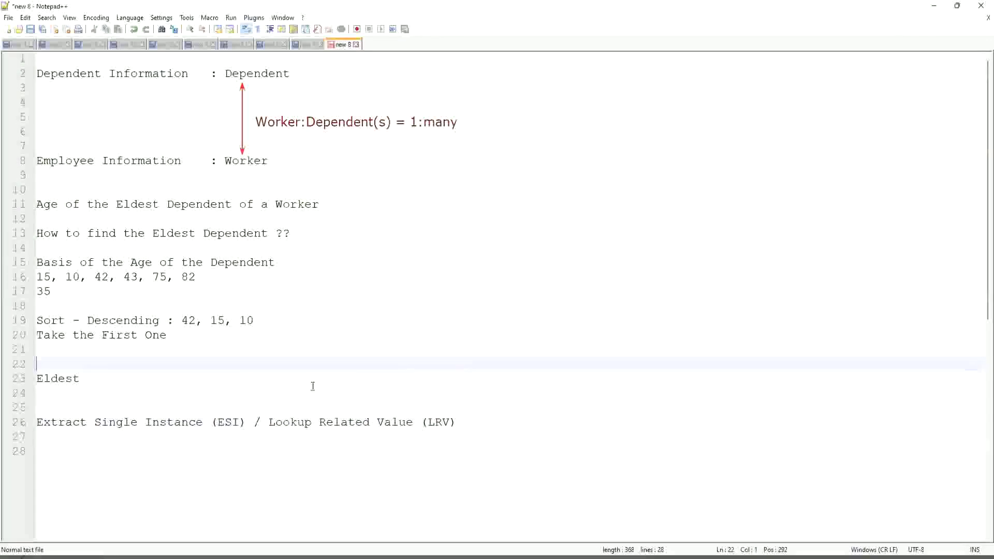
{"action": "left_click", "coordinate": [208, 399]}
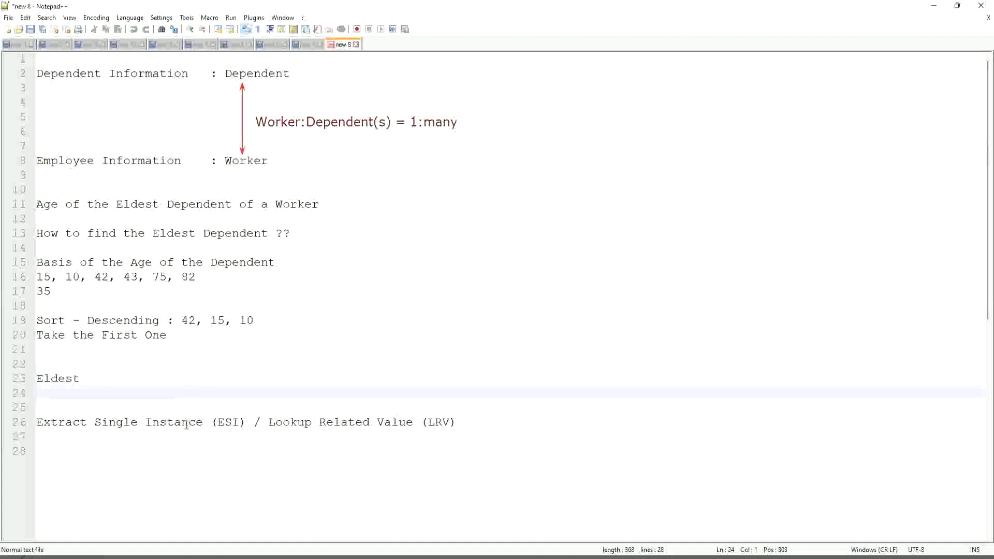
{"action": "left_click", "coordinate": [226, 422]}
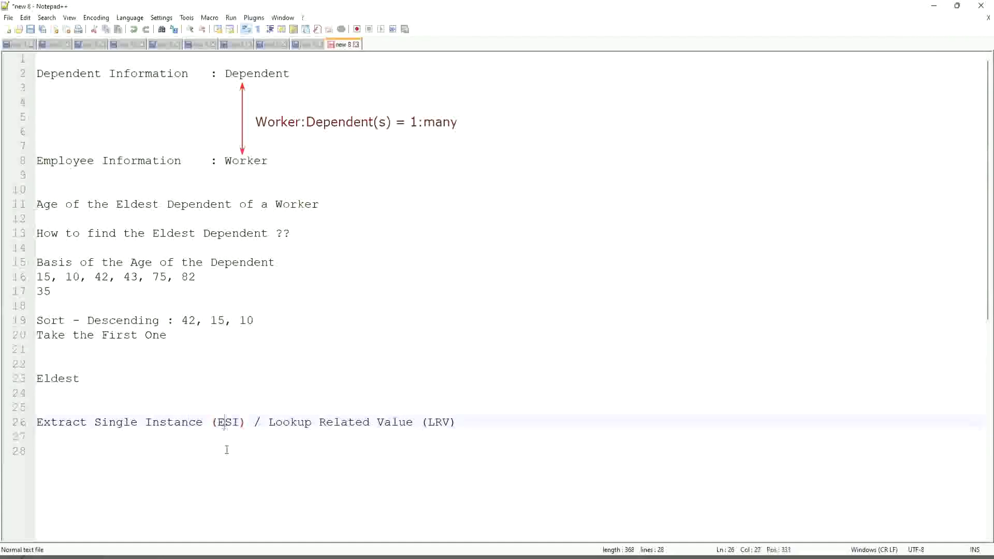